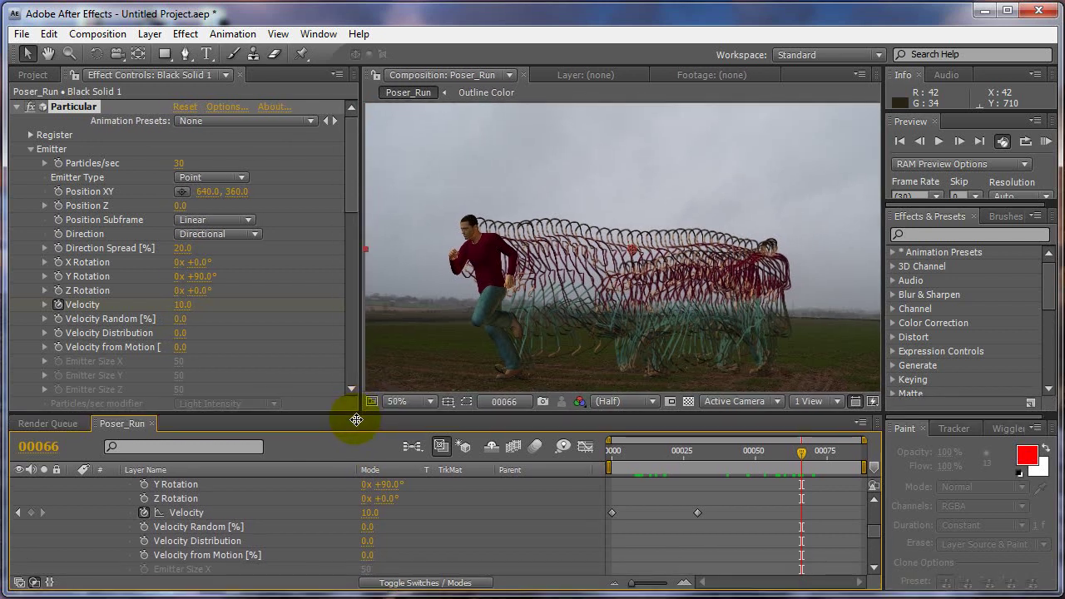
Add a Fast Blur effect to the Black Solid 1 particle layer
scroll(267, 507, "up", 3)
scroll(238, 511, "up", 2)
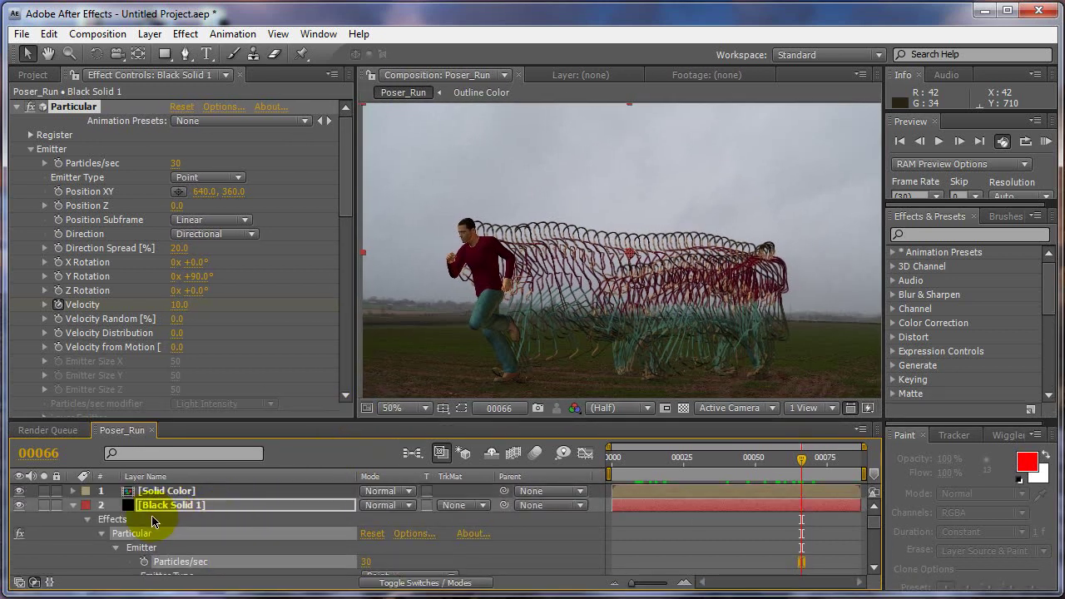
left_click(72, 507)
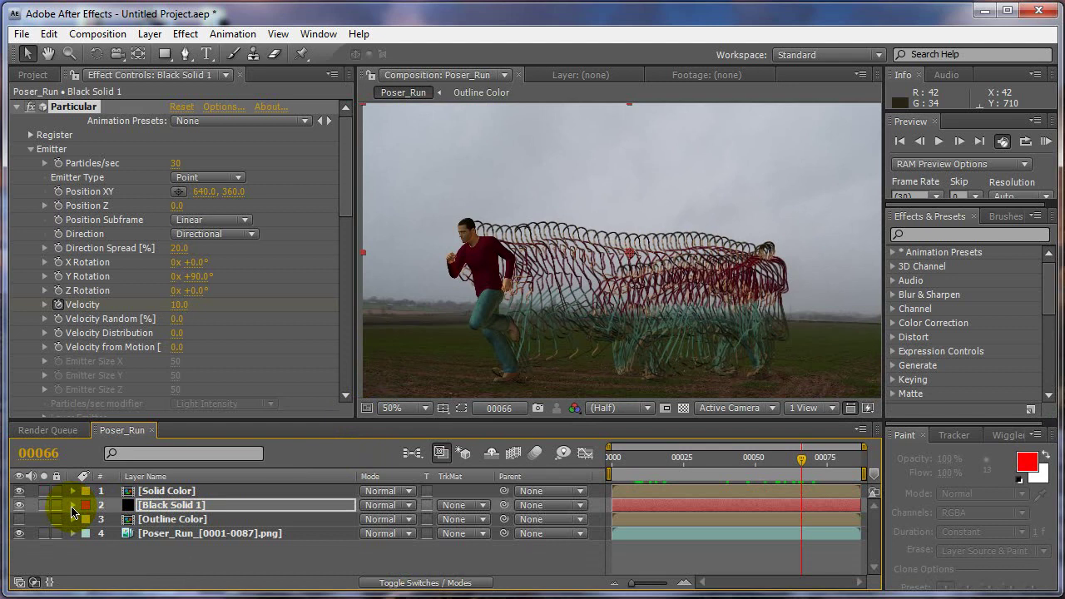
left_click(158, 508)
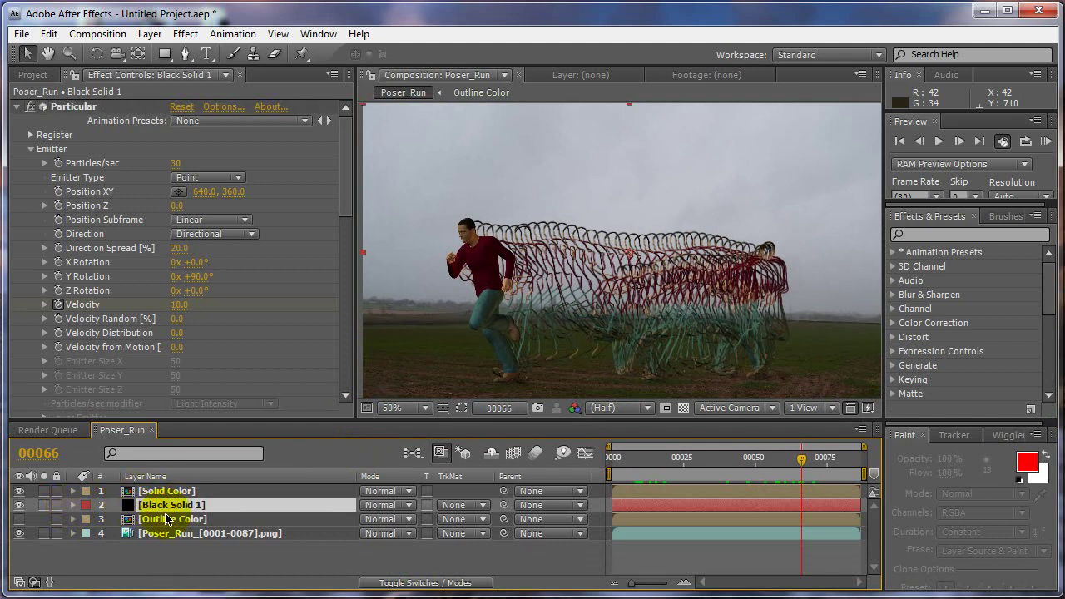
left_click(347, 189)
left_click_drag(349, 192, 348, 393)
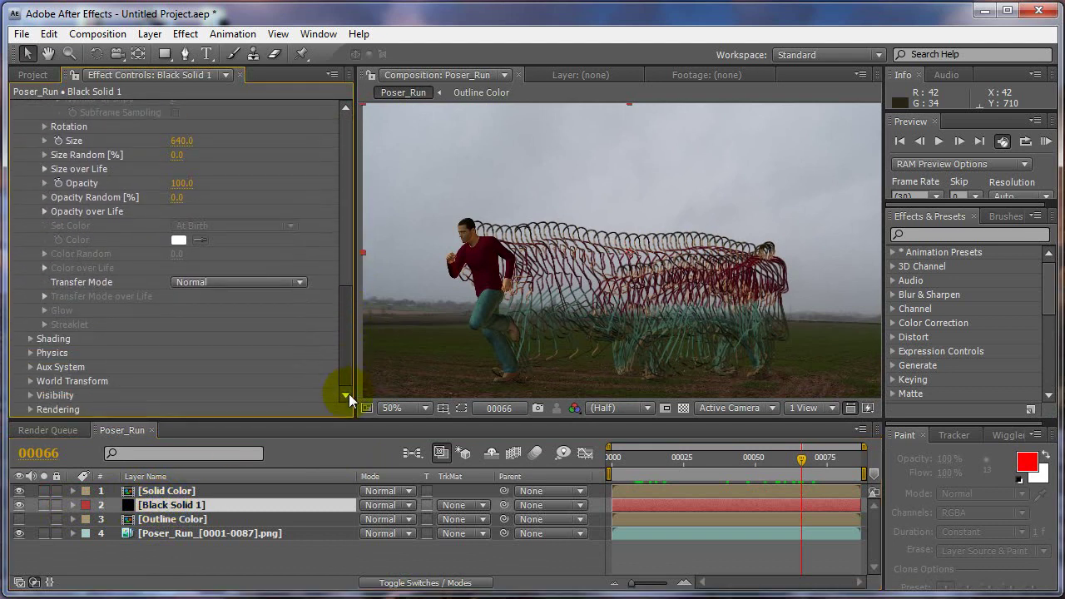
right_click(167, 510)
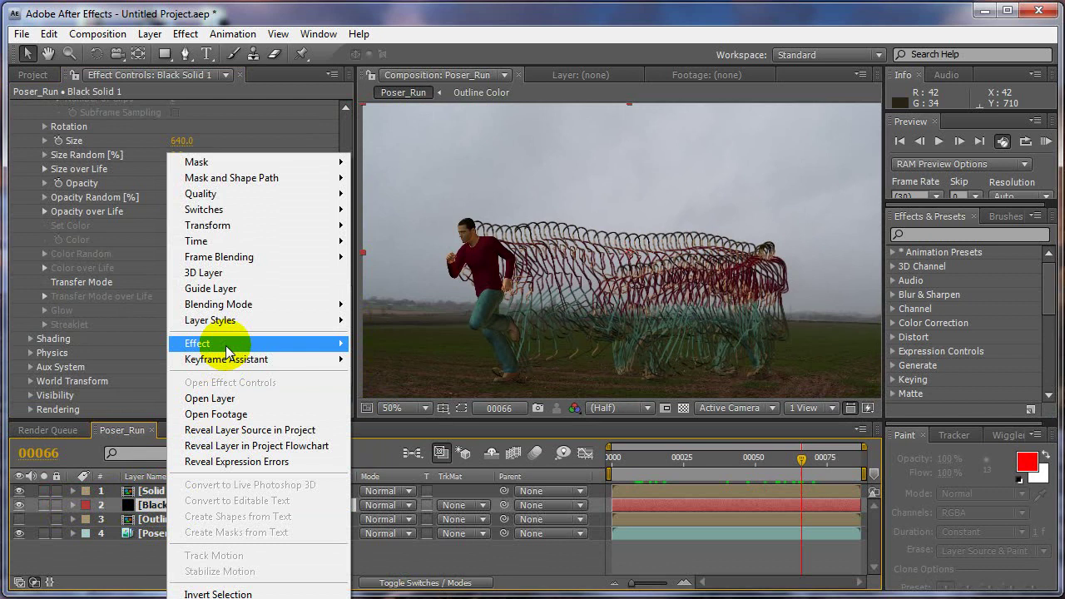
mouse_move(226, 343)
mouse_move(417, 308)
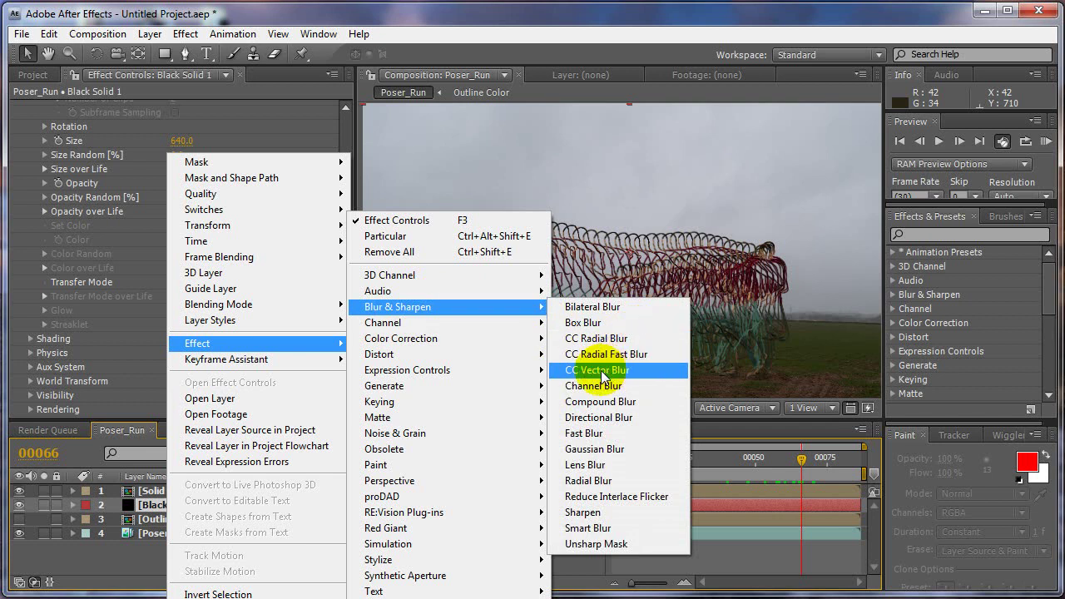
left_click(591, 433)
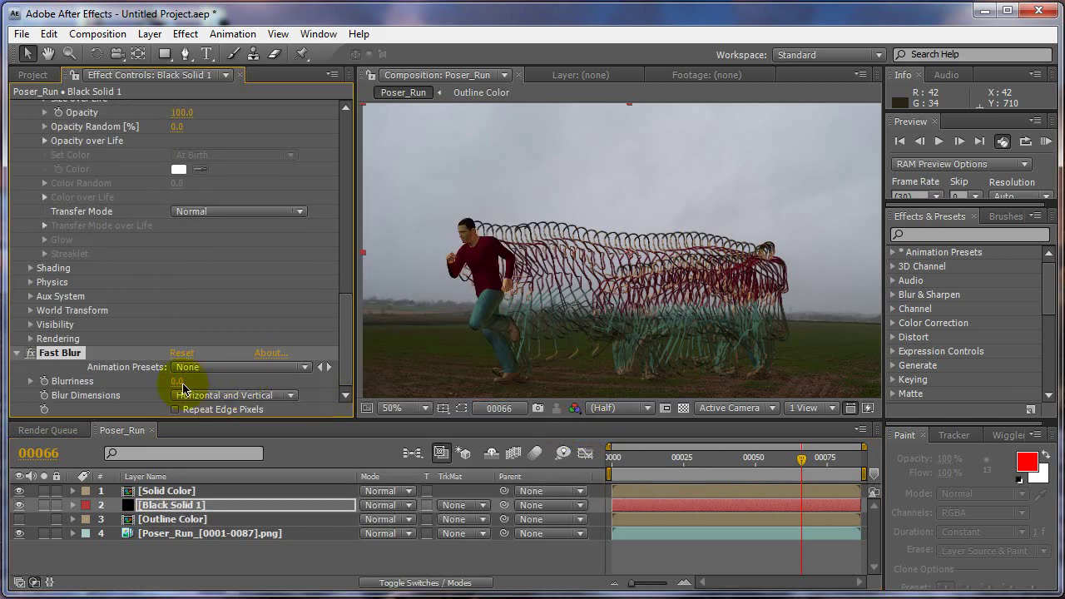
Turn on Repeat Edge Pixels and set the Fast Blur Blurriness to 5.0
left_click(175, 410)
left_click(175, 383)
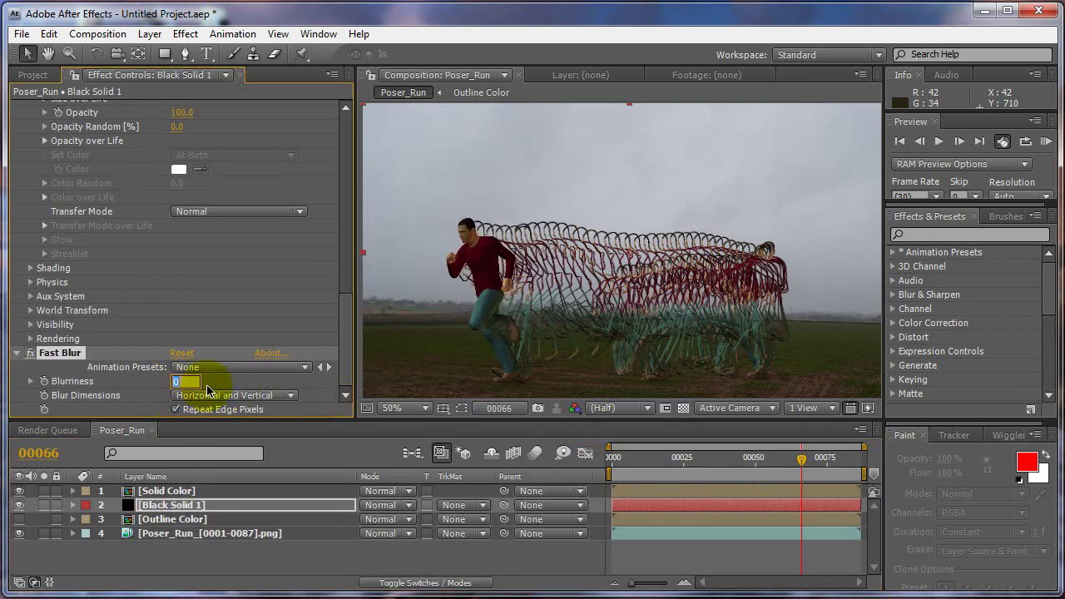
left_click_drag(179, 385, 184, 382)
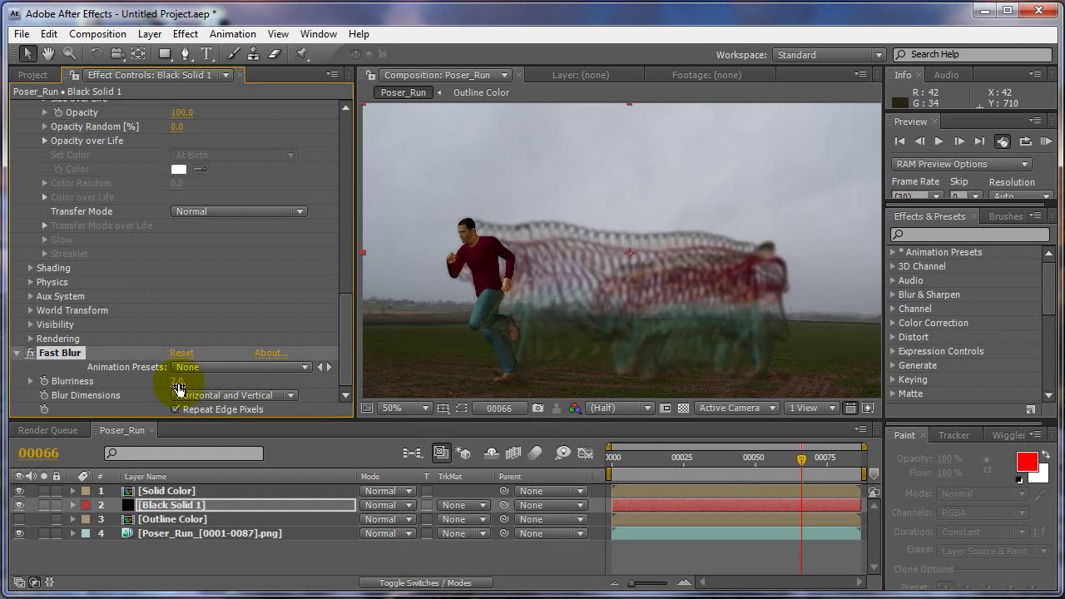
key("Tab")
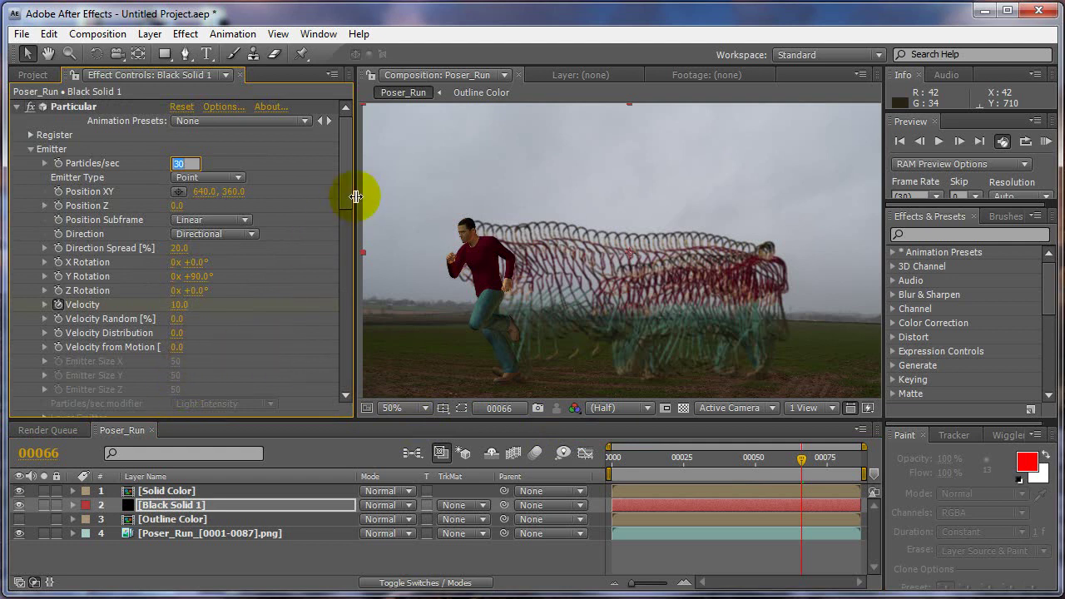
left_click_drag(350, 200, 352, 397)
key("Tab")
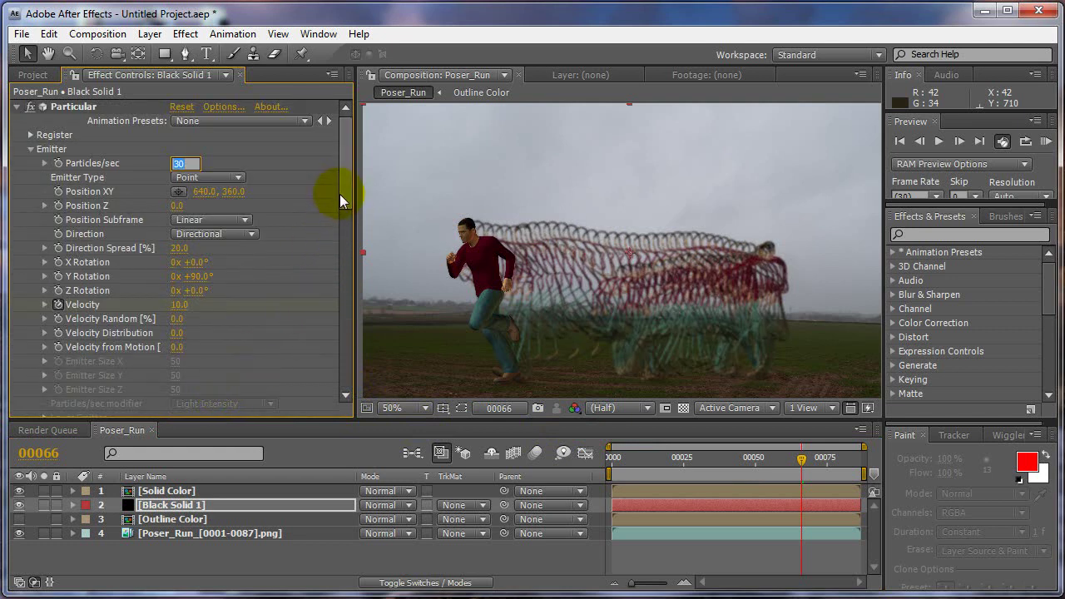
left_click_drag(345, 195, 354, 390)
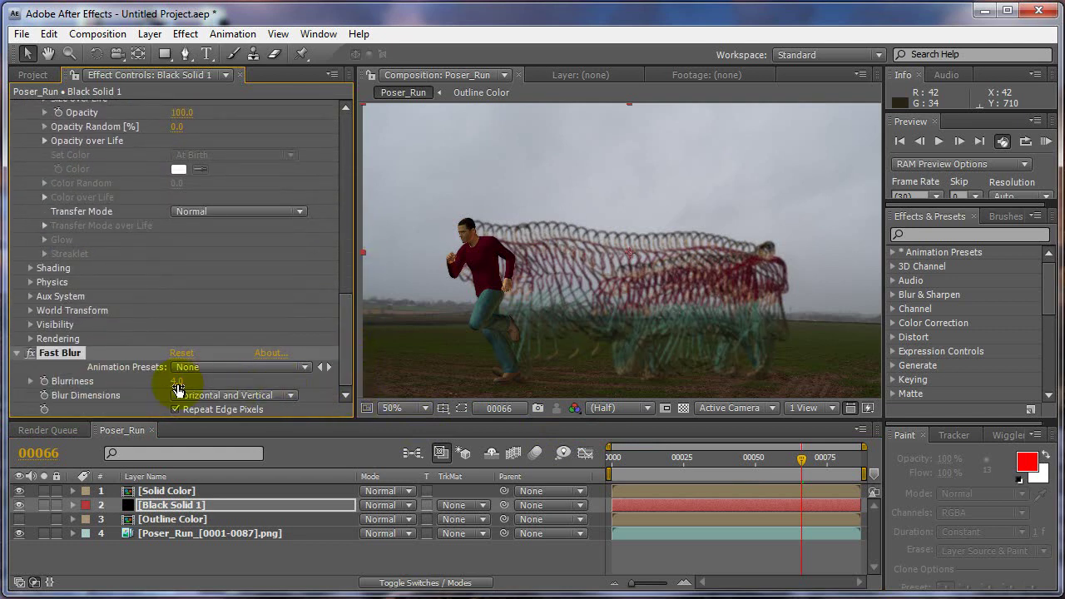
key("Tab")
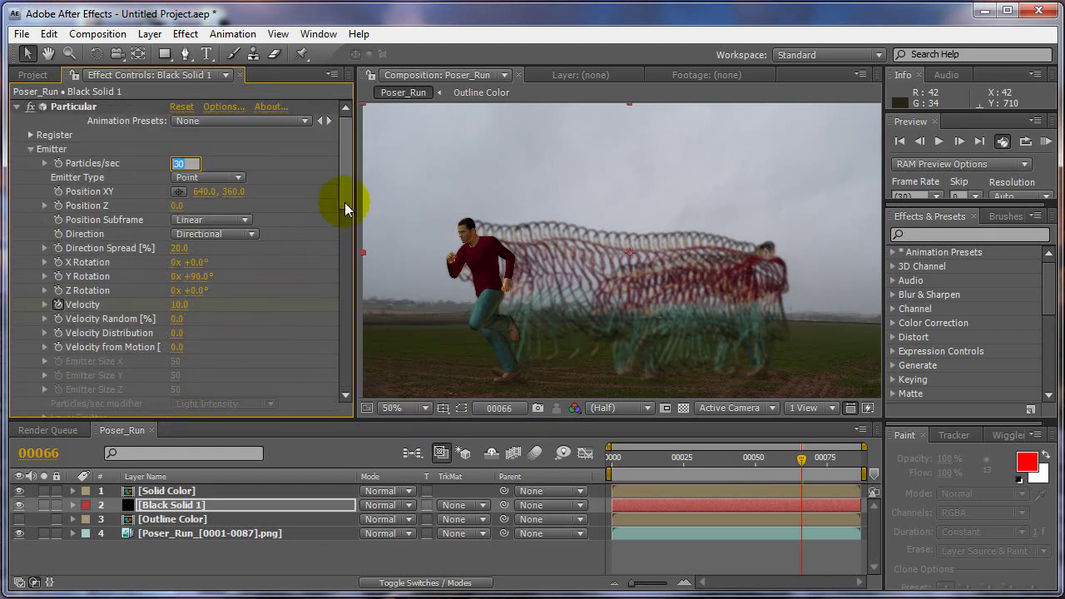
left_click_drag(345, 202, 352, 388)
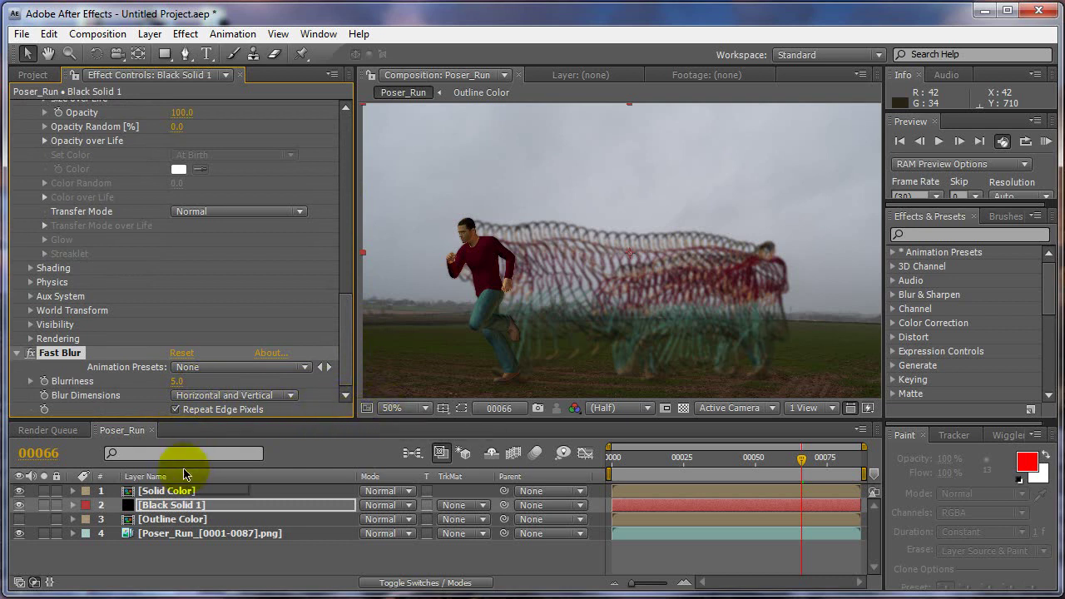
Pre-compose Black Solid 1 and Outline Color into Pre-comp 3, moving all attributes
left_click(175, 510)
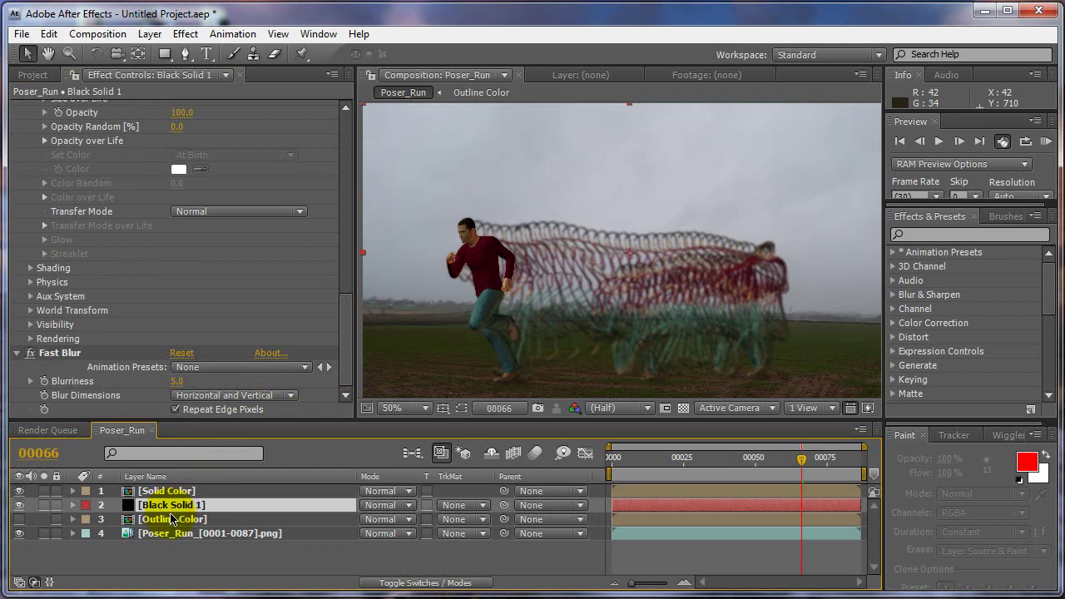
left_click(168, 521, "shift")
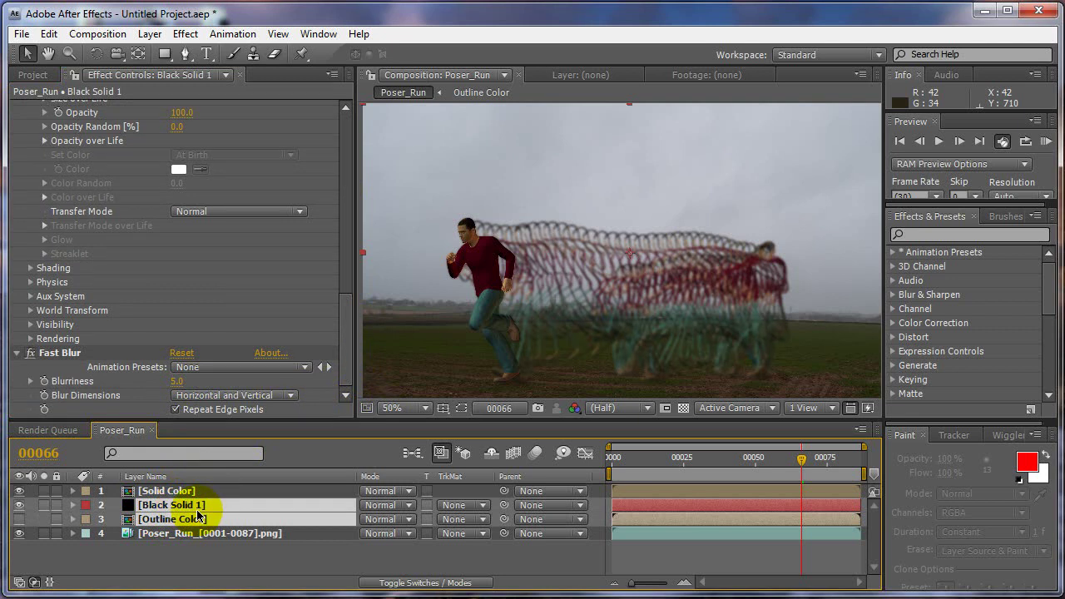
left_click(150, 34)
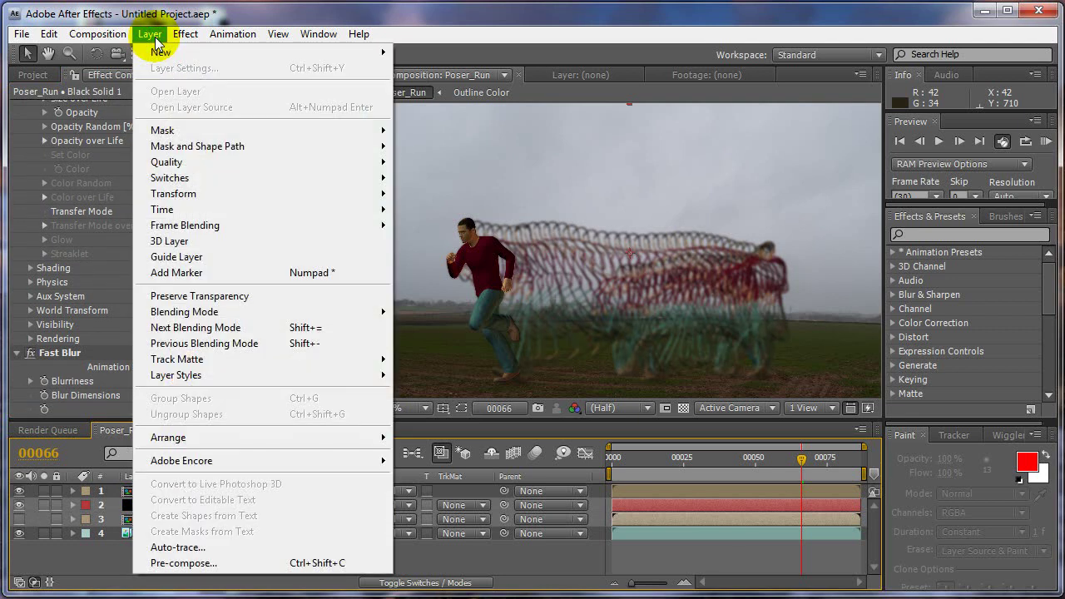
left_click(199, 563)
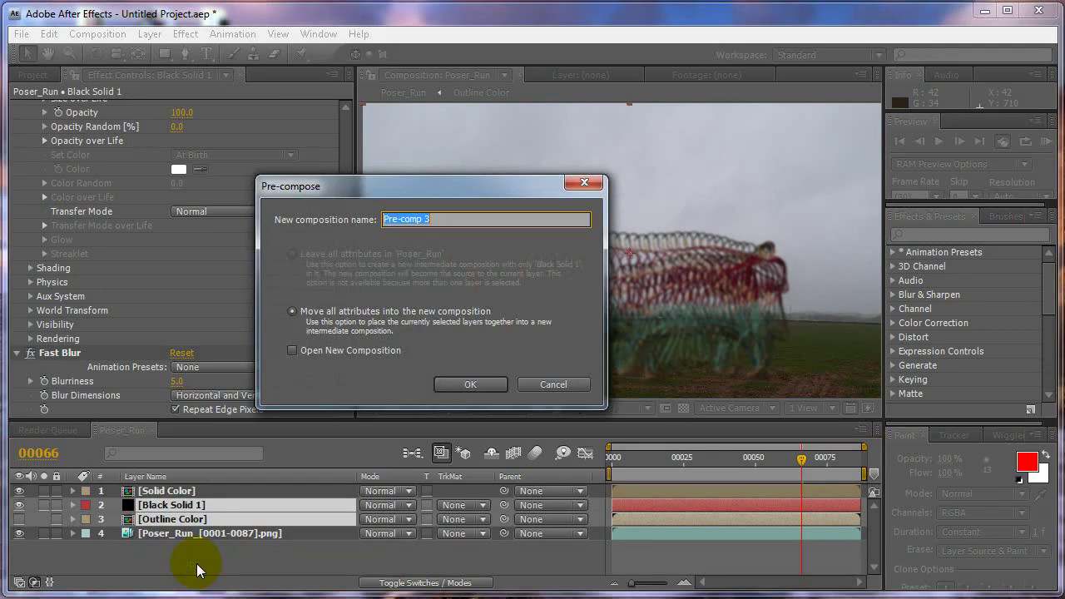
left_click(470, 384)
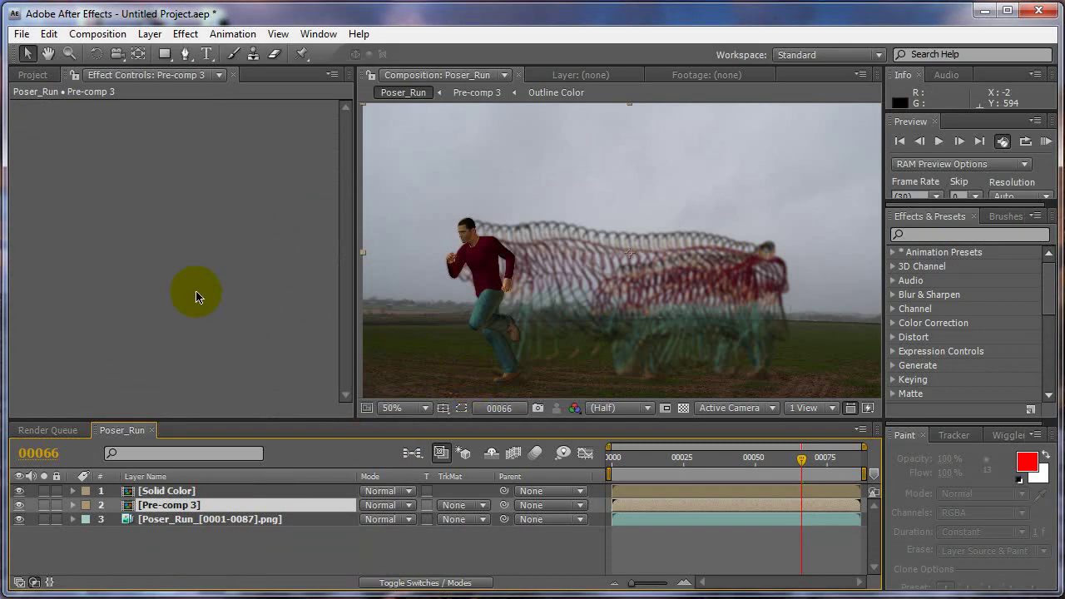
Add a Displacement Map to Pre-comp 3 using Luminance for both horizontal and vertical
left_click(19, 505)
left_click(19, 505)
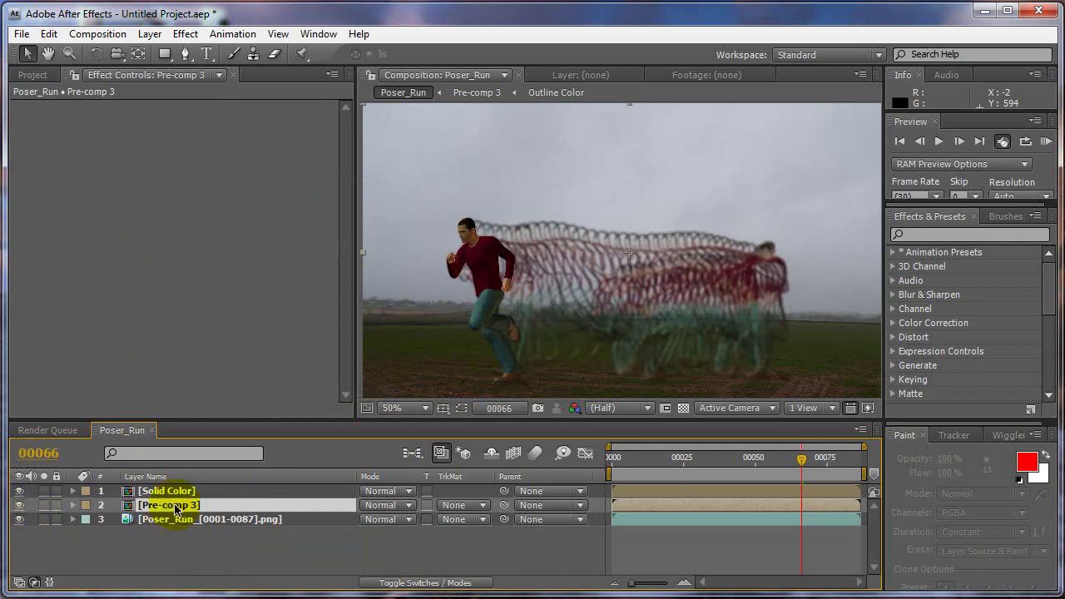
right_click(131, 257)
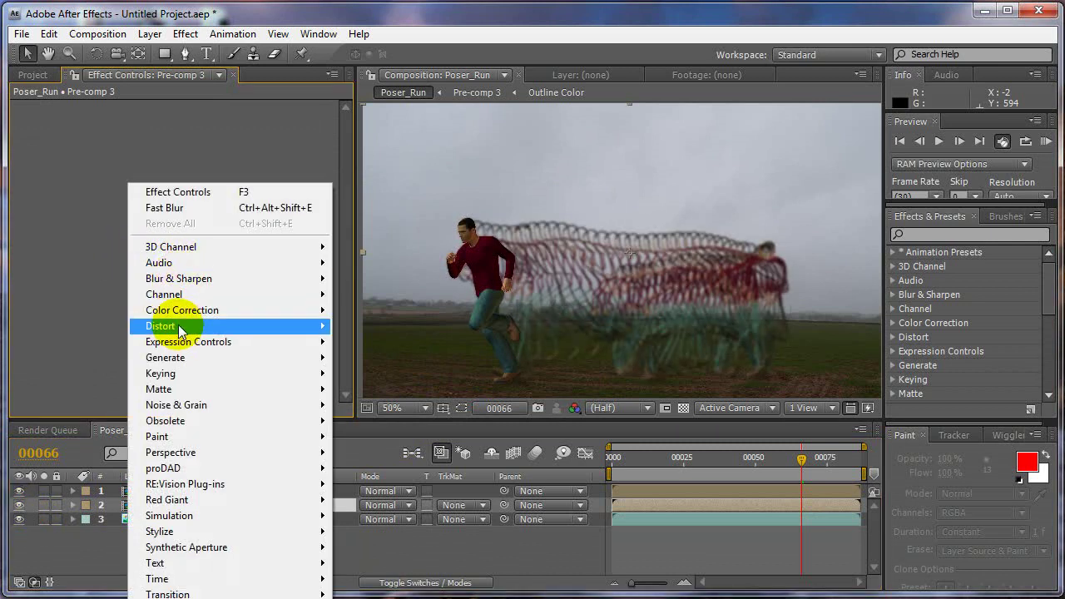
mouse_move(183, 327)
left_click(393, 384)
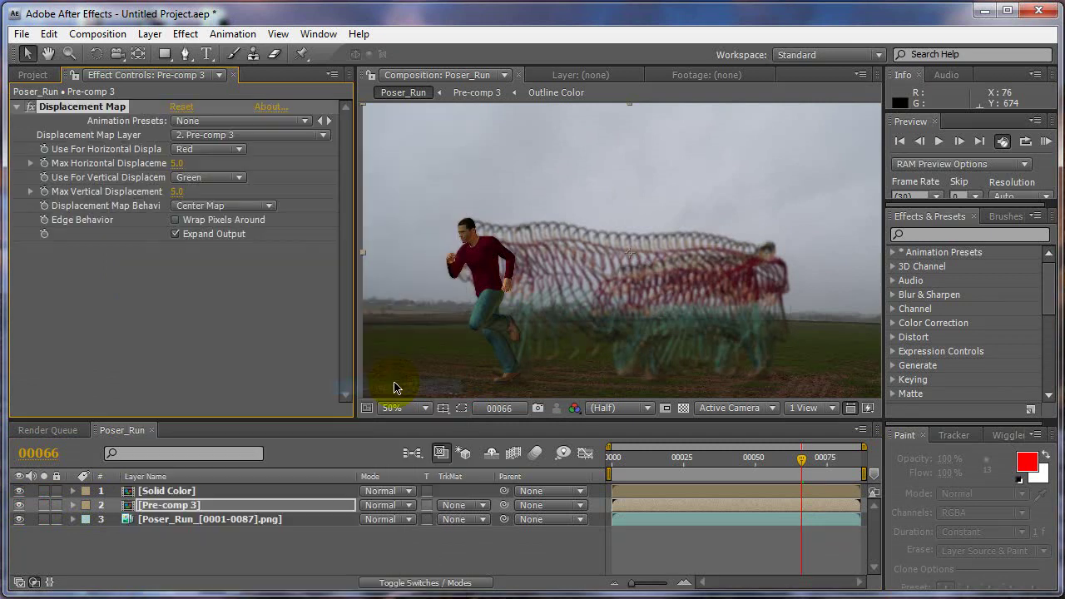
left_click(226, 148)
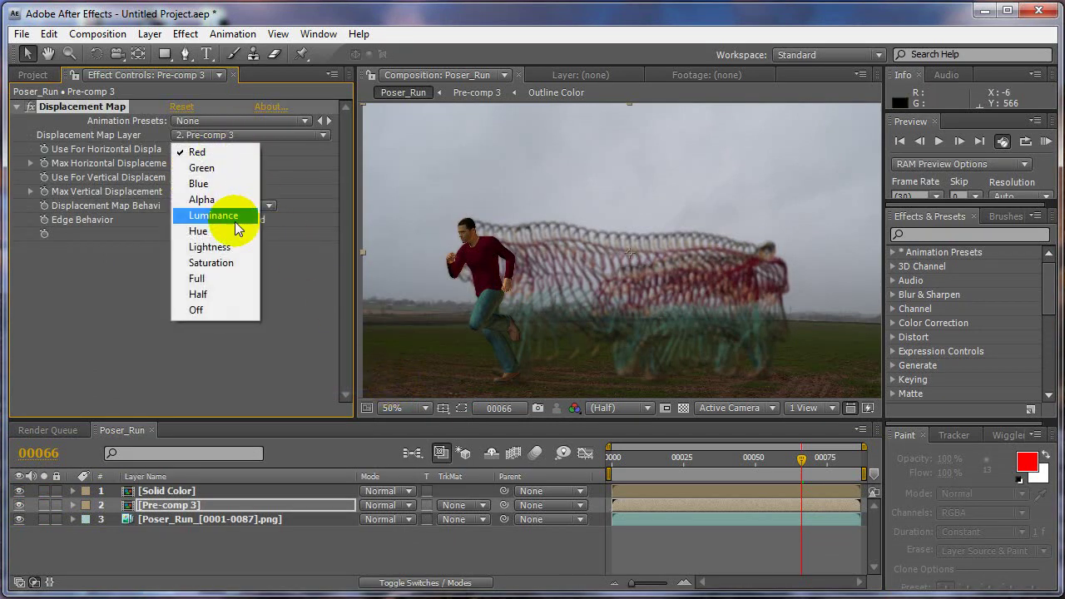
left_click(233, 218)
left_click(225, 178)
left_click(226, 209)
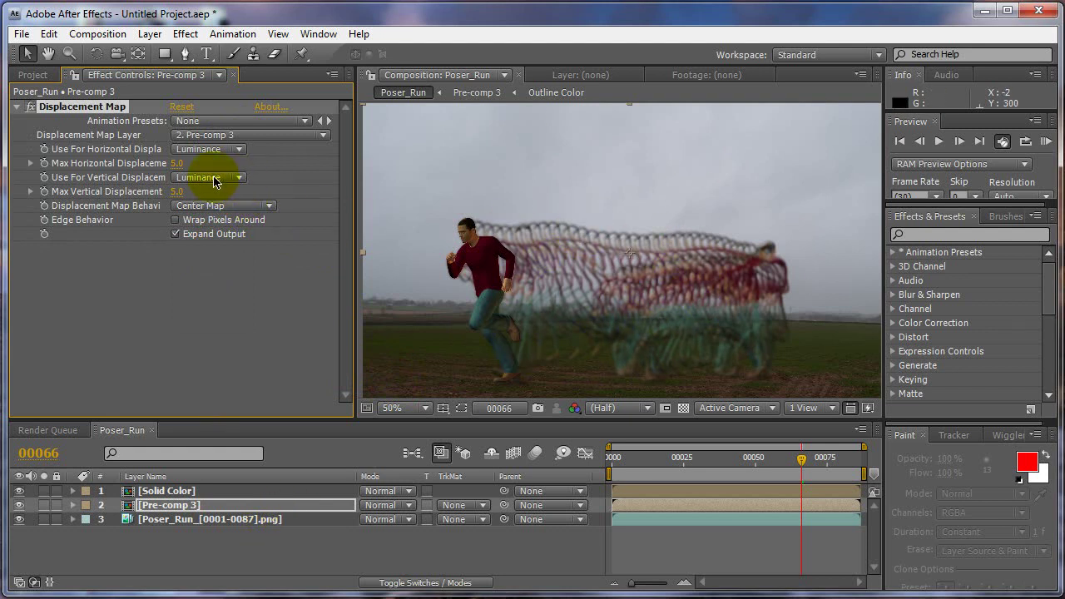
Set Max Horizontal Displacement to 16.0 and Max Vertical Displacement to -30.0
left_click_drag(185, 166, 168, 205)
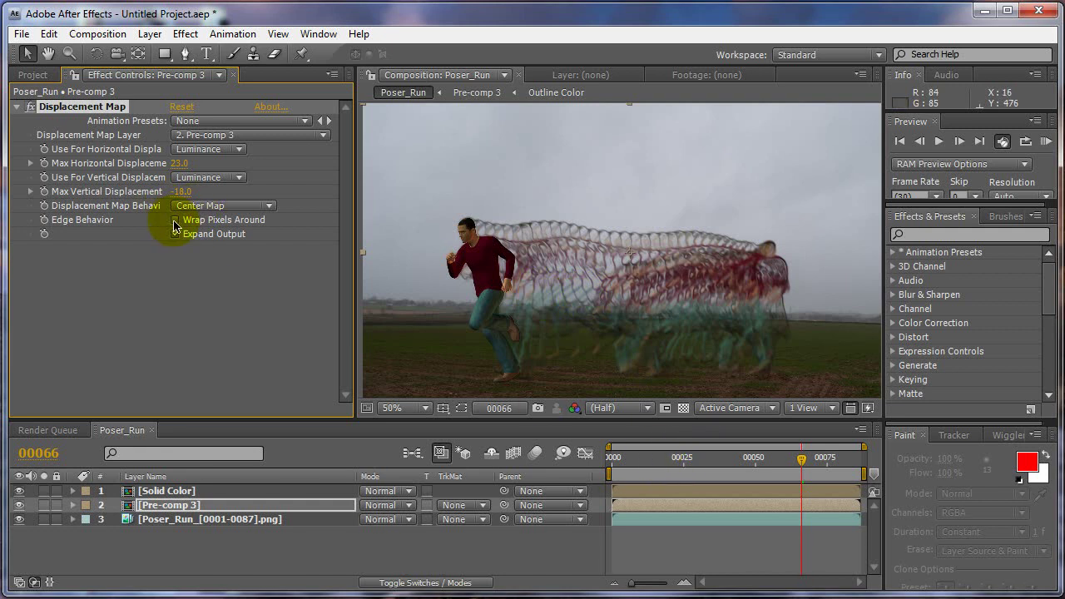
mouse_move(200, 191)
left_mouse_down()
mouse_move(187, 191)
mouse_move(190, 205)
left_mouse_up()
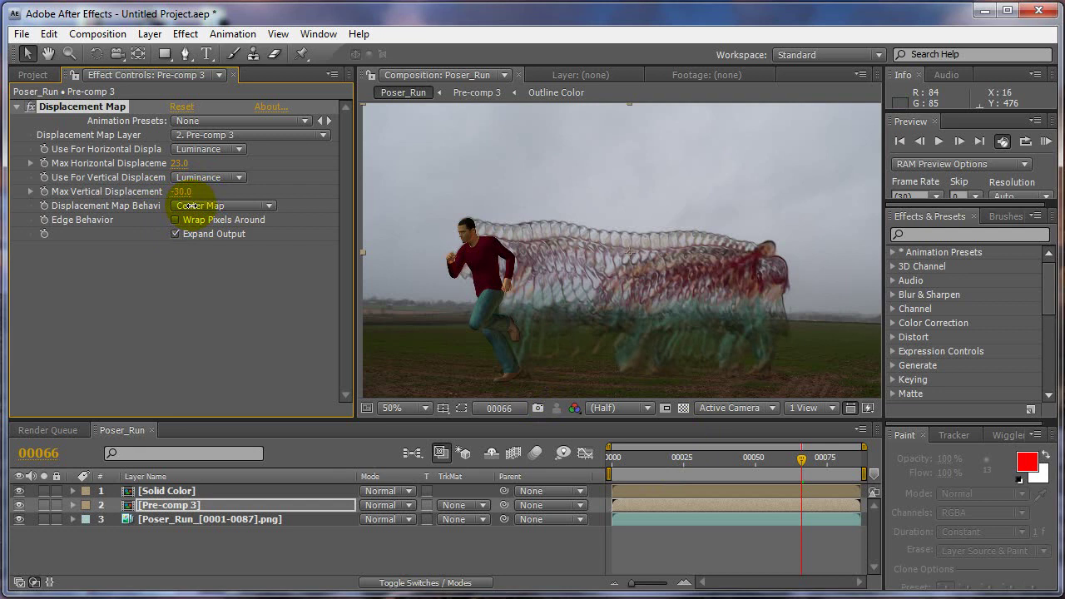
left_click_drag(178, 164, 180, 170)
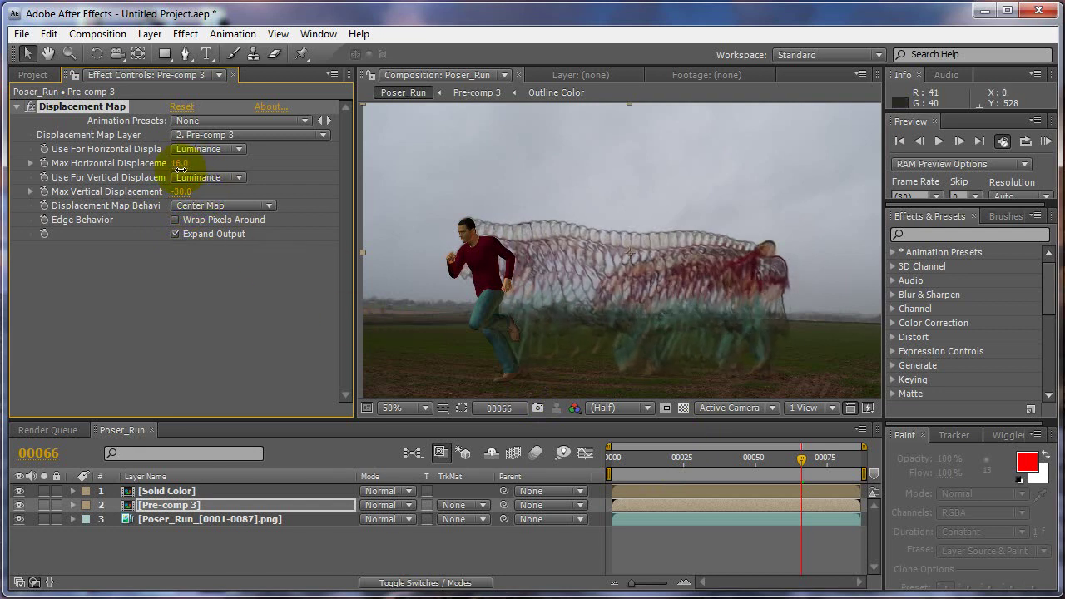
Try Overlay, Add, Color and Lighten on Pre-comp 3, settle on Normal, and scrub the run
left_click(383, 505)
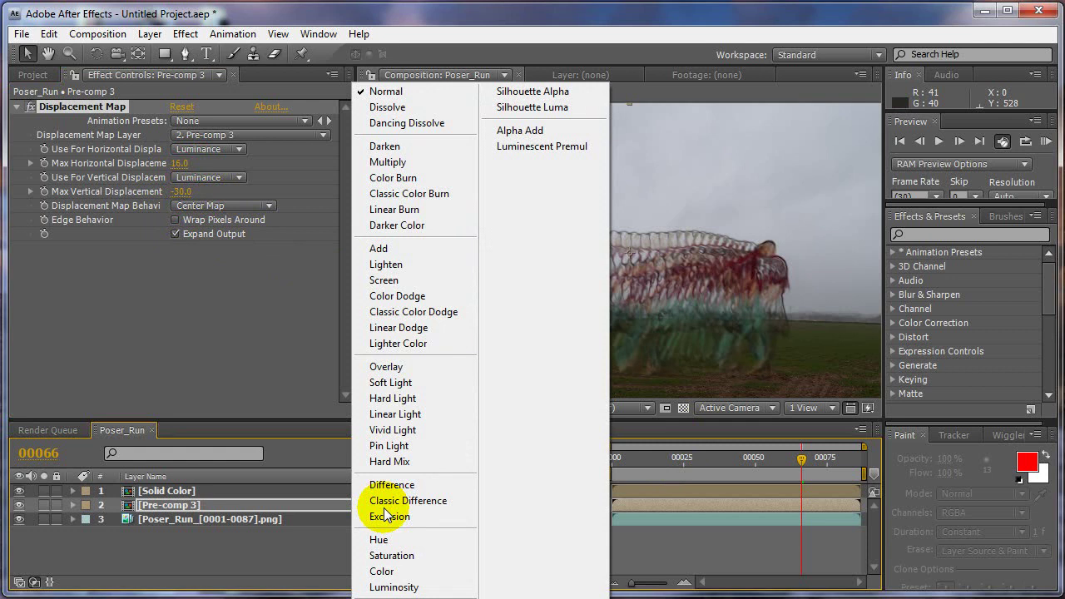
left_click(388, 366)
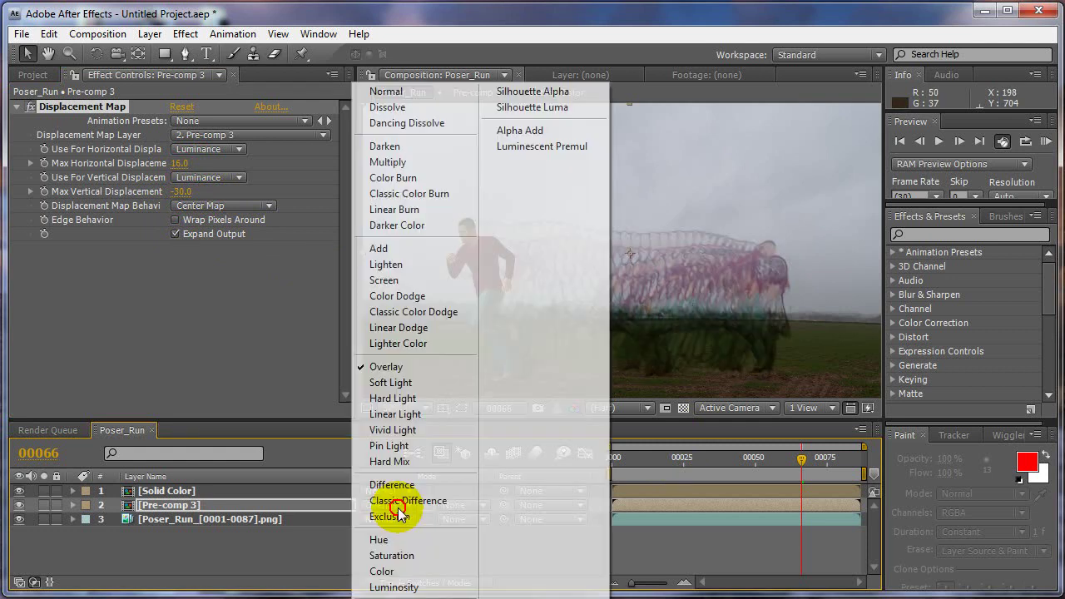
left_click(391, 505)
left_click(397, 250)
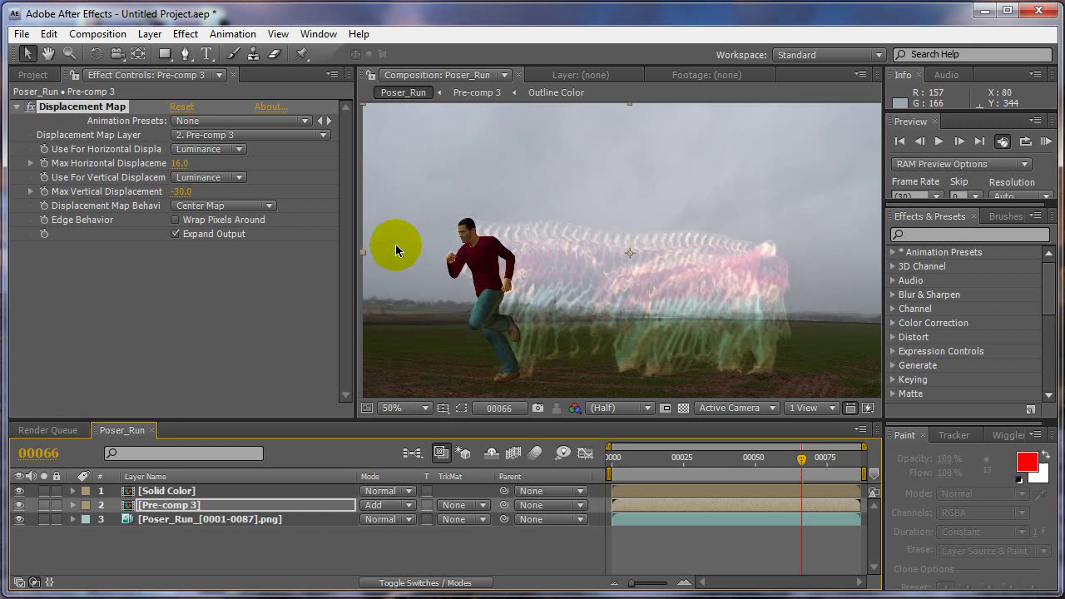
left_click(390, 506)
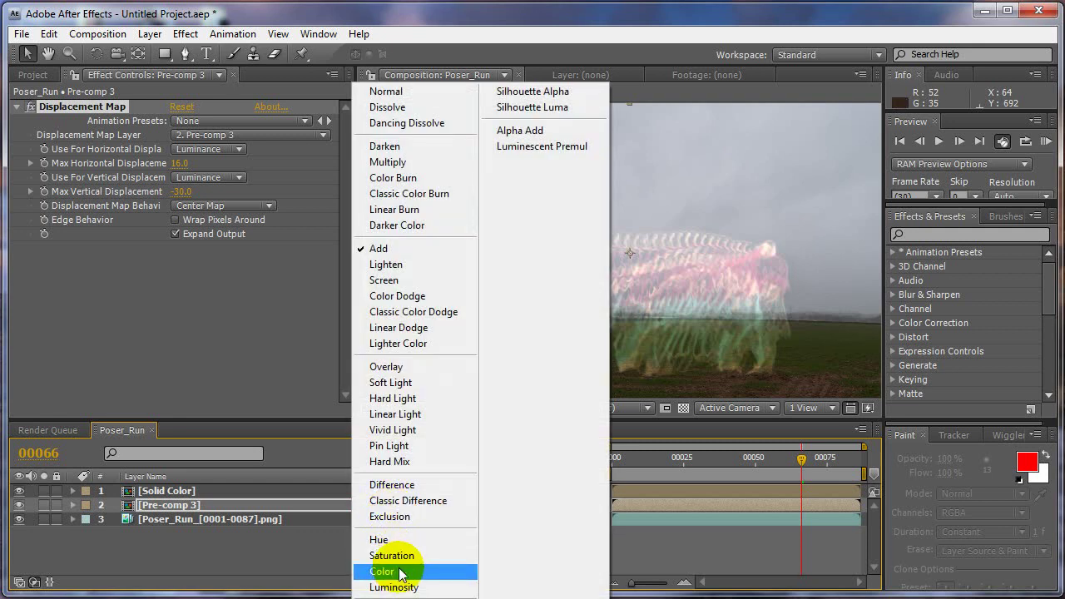
left_click(403, 568)
left_click(389, 503)
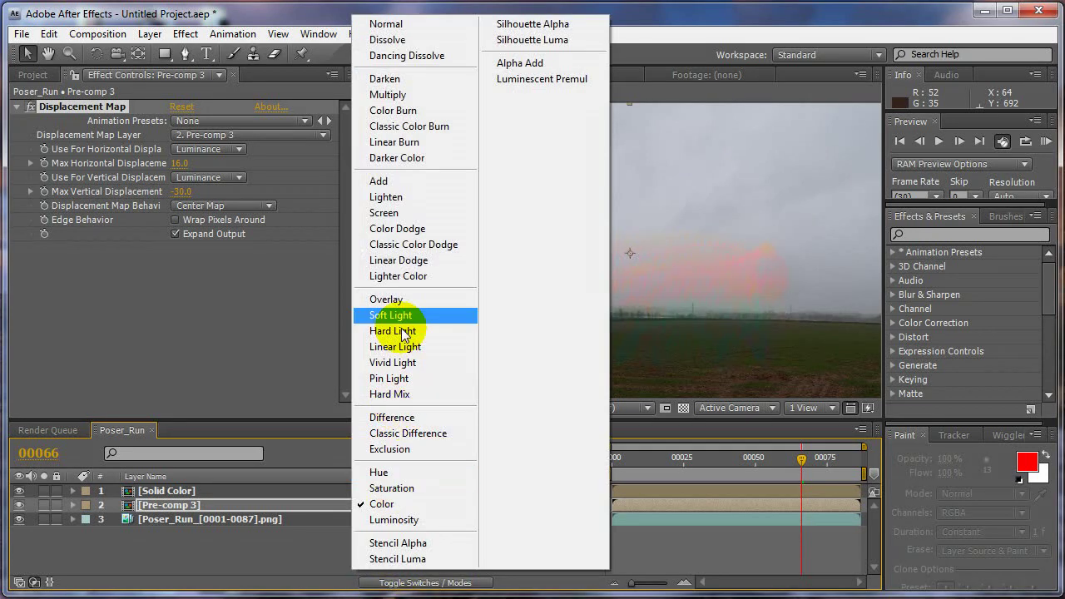
left_click(397, 195)
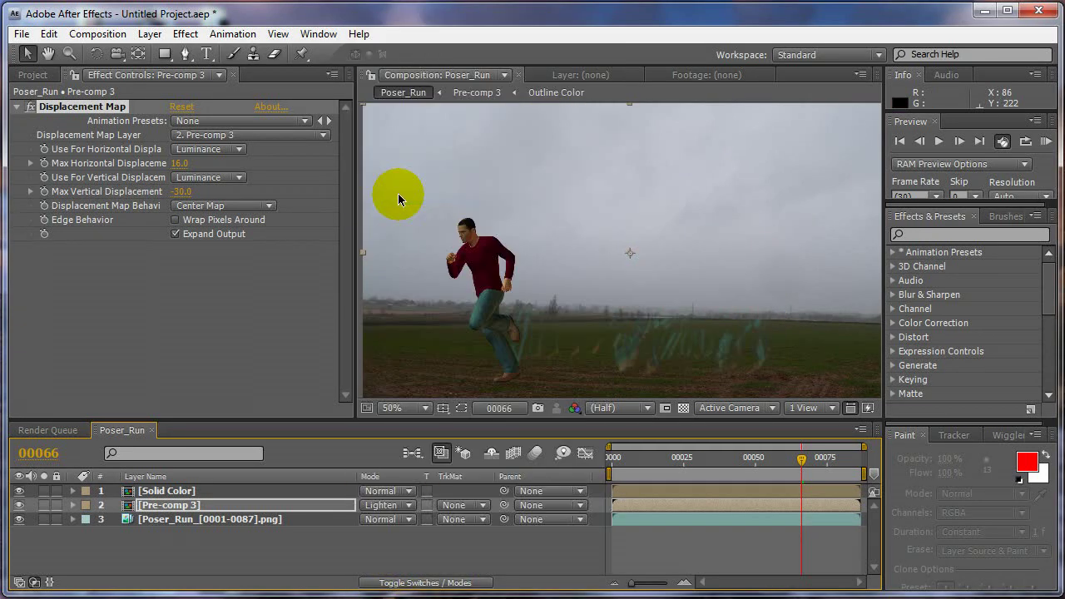
left_click(386, 506)
left_click(371, 84)
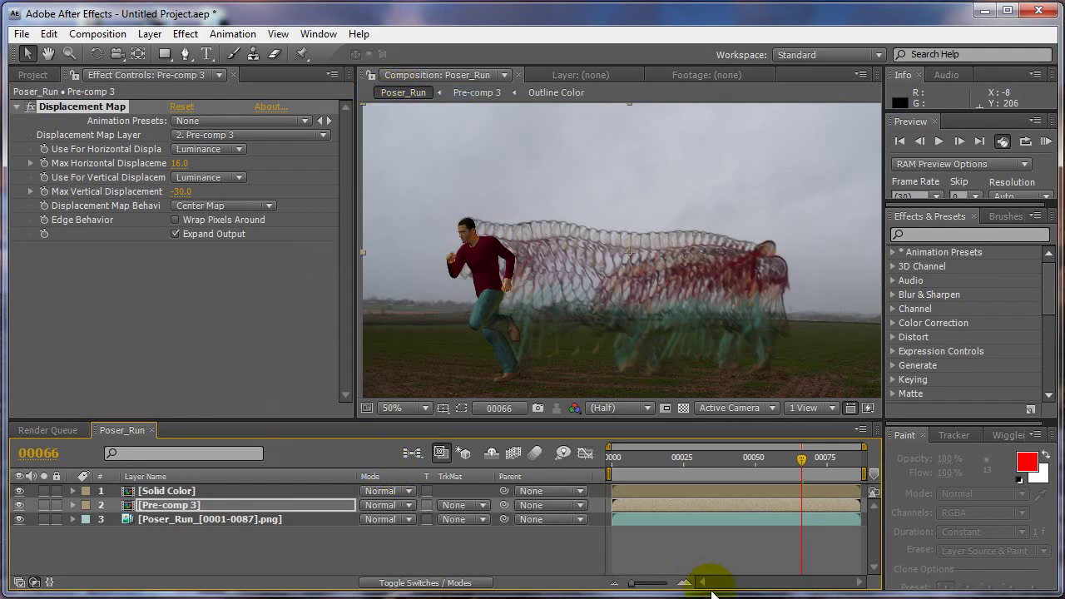
left_click_drag(663, 470, 767, 466)
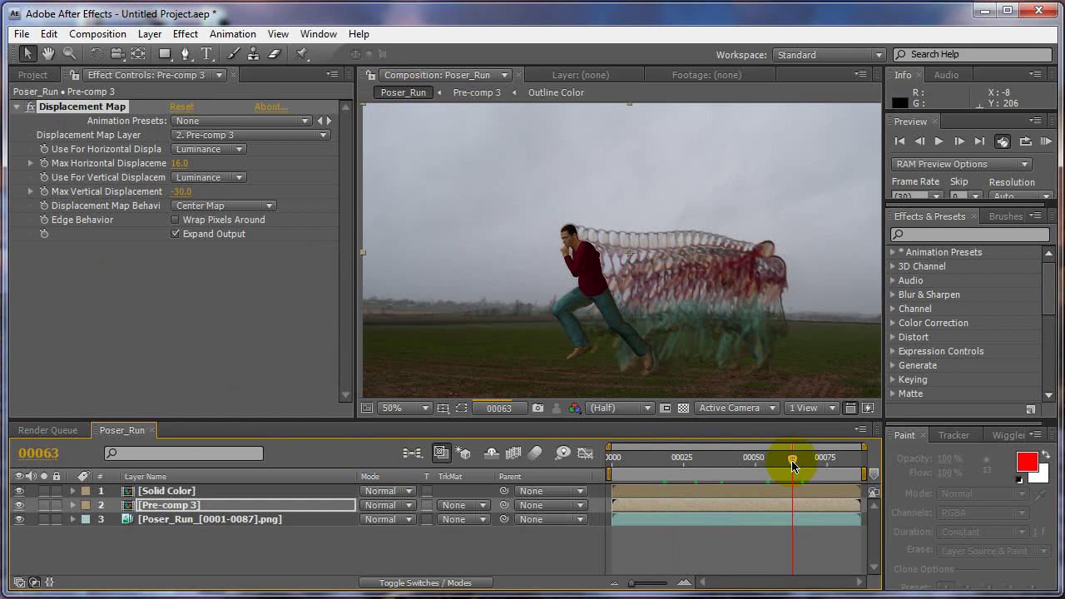
Inside Pre-comp 3, raise Black Solid 1's Fast Blur Blurriness, then return to Poser_Run
double_click(178, 508)
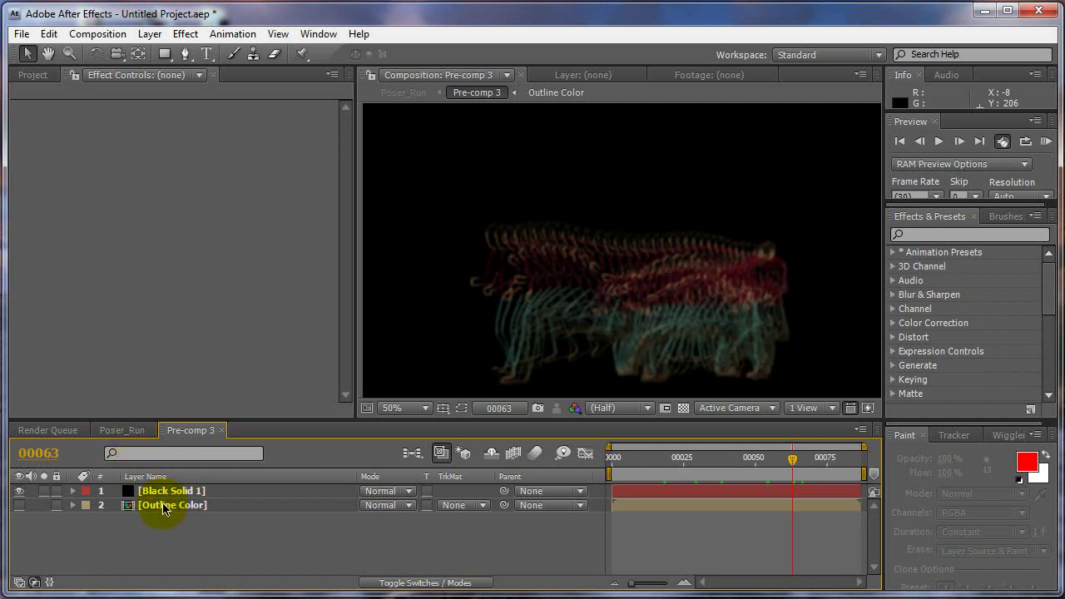
left_click(164, 493)
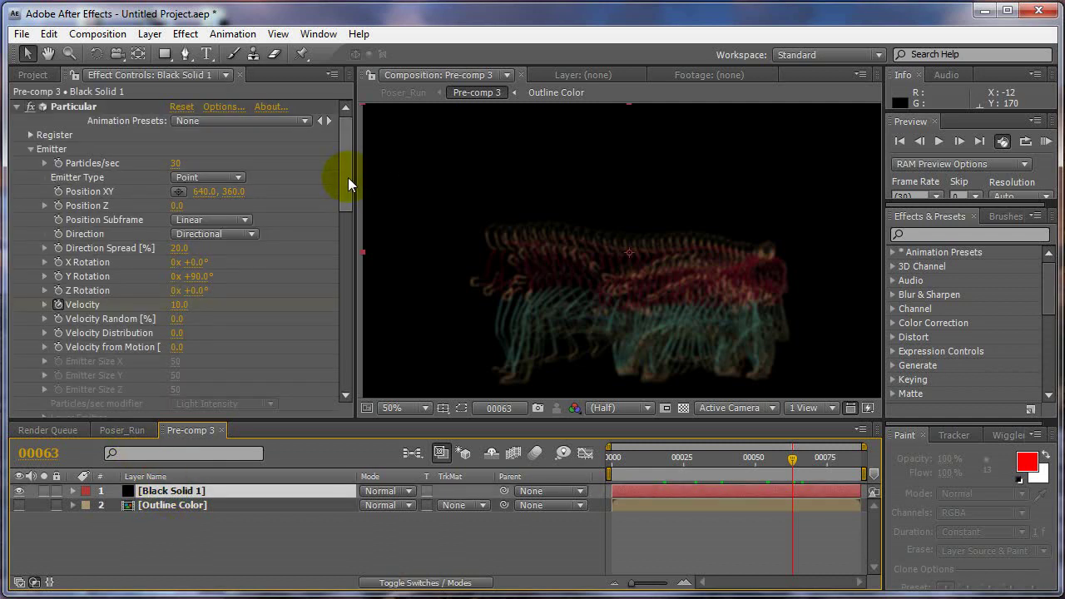
left_click_drag(347, 178, 350, 388)
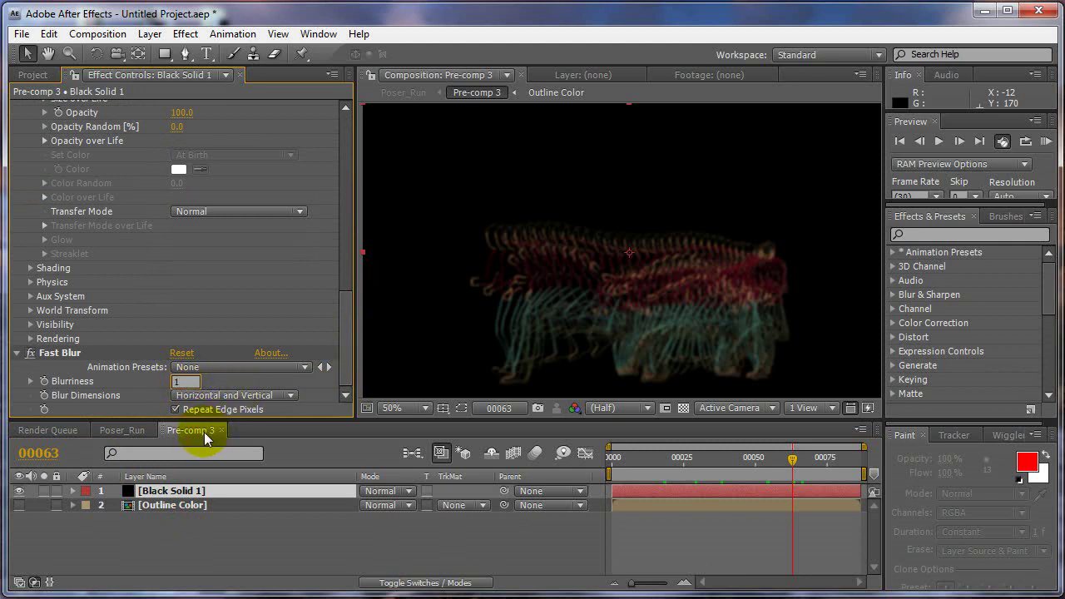
key("Tab")
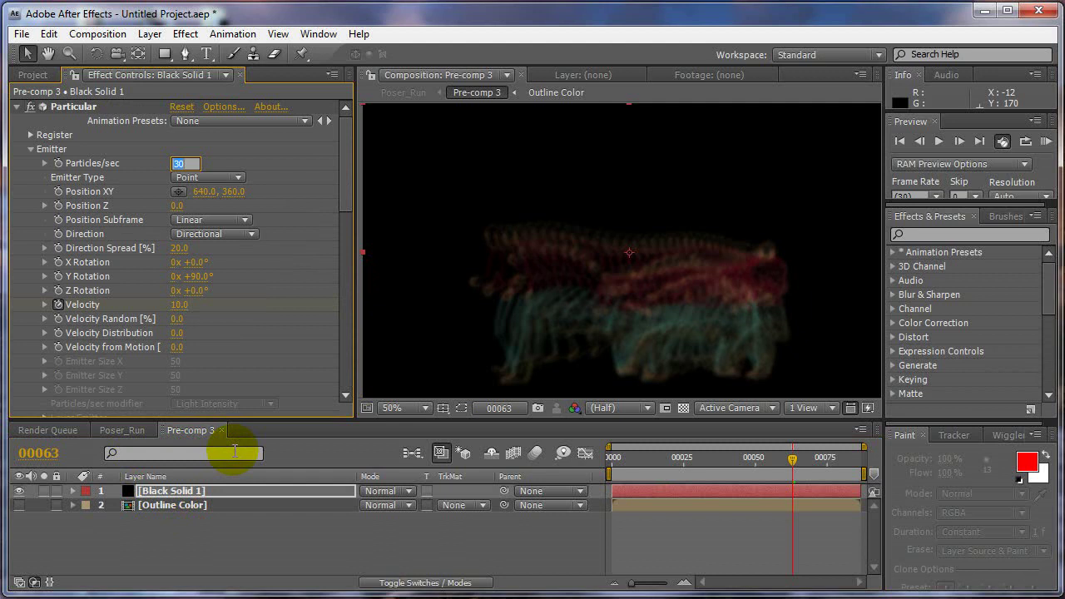
left_click(125, 430)
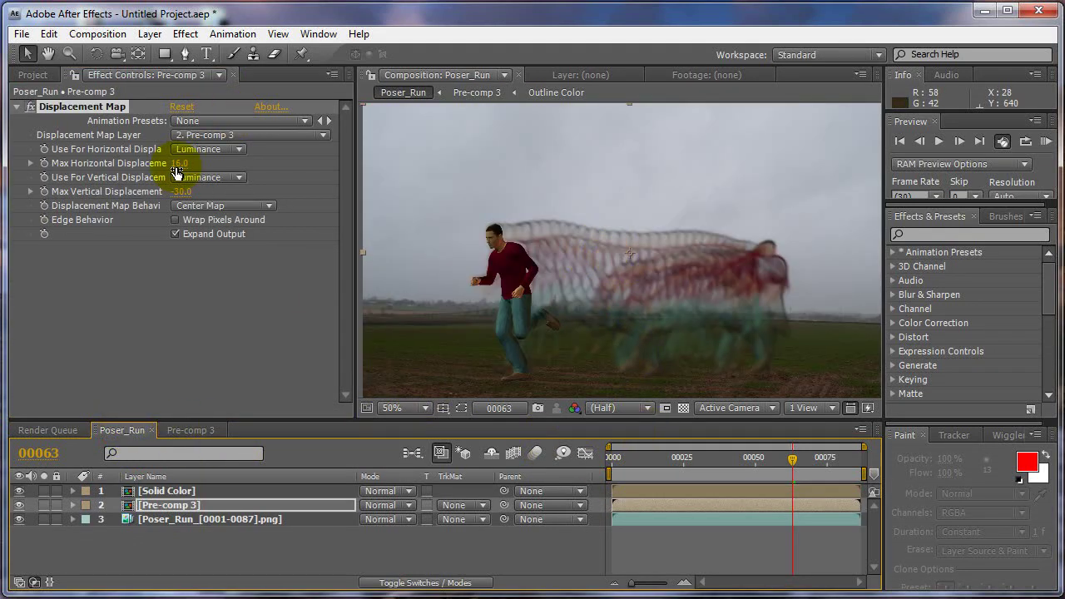
Set the Displacement Map to 62.0 horizontal and -83.0 vertical, scrubbing frames to check
left_click_drag(181, 164, 151, 203)
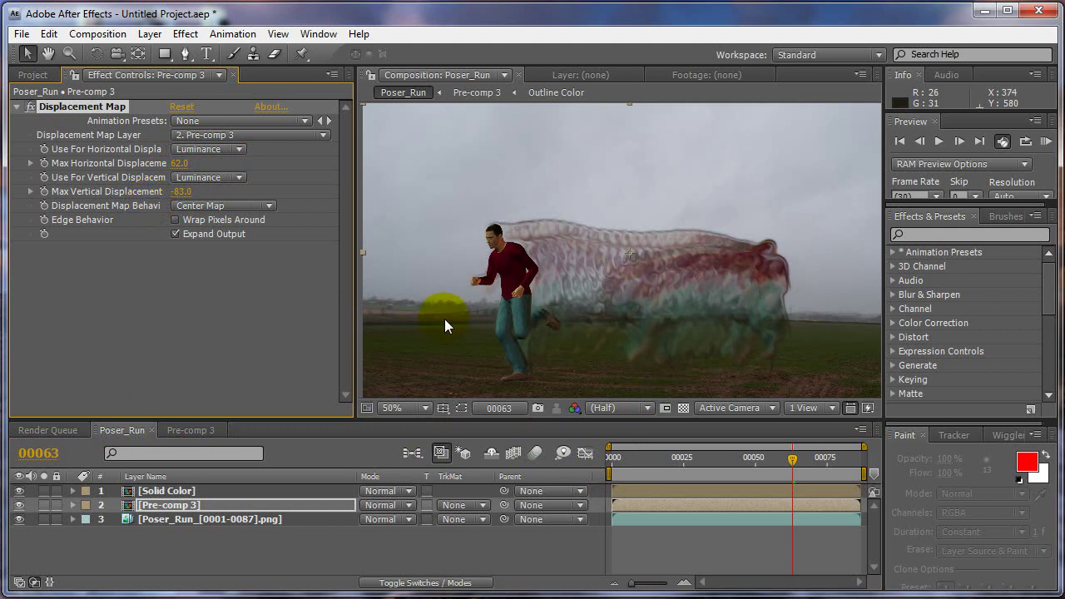
left_click(717, 460)
left_click_drag(716, 466, 781, 466)
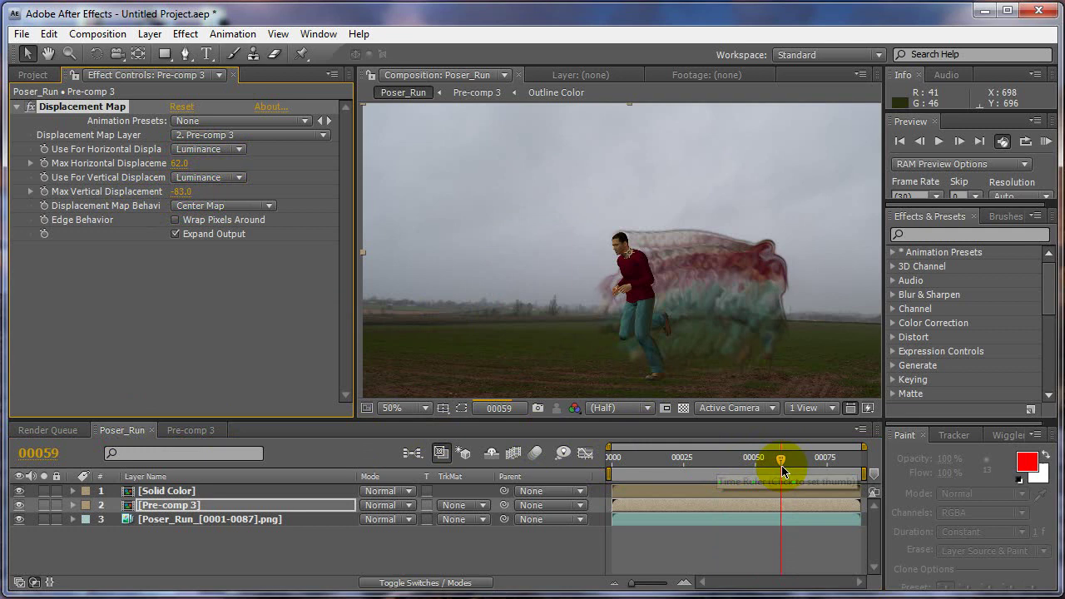
left_click(780, 469)
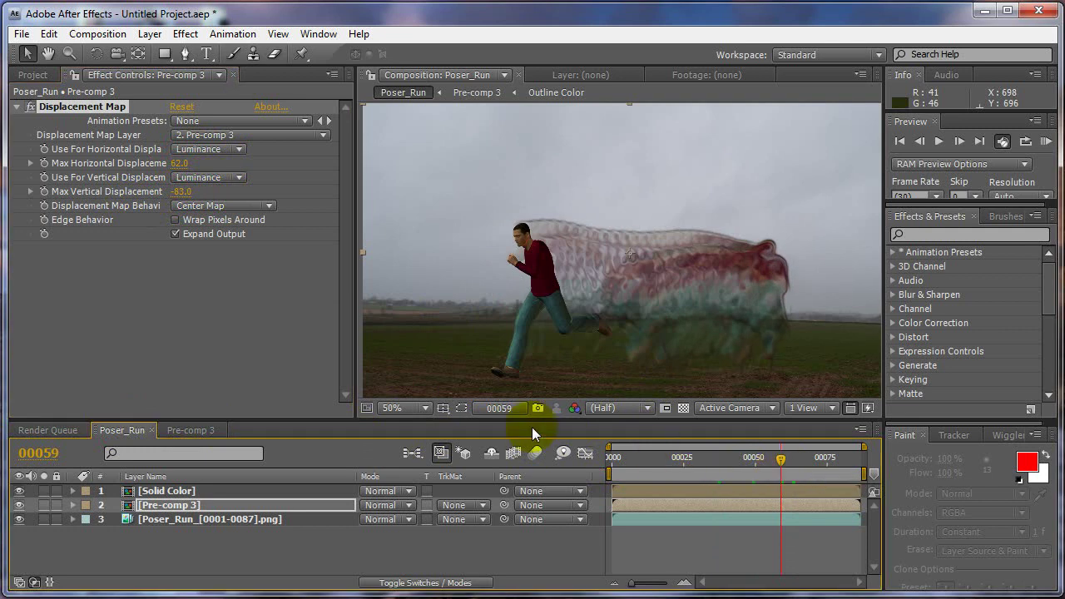
Inside Pre-comp 3, lower Black Solid 1's Fast Blur Blurriness to 2
left_click(190, 430)
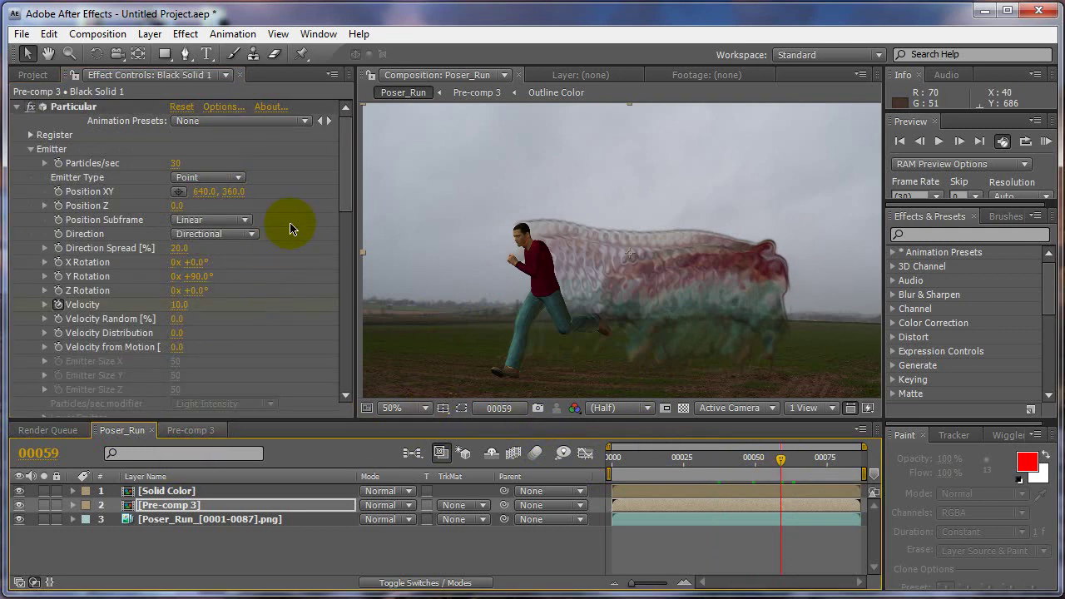
left_click_drag(348, 192, 346, 386)
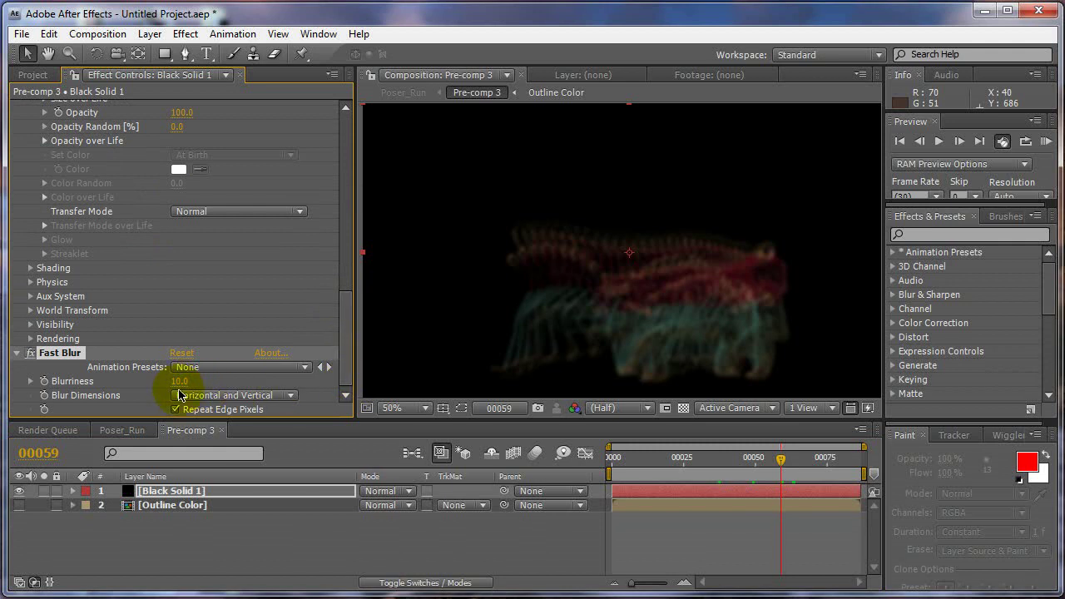
key("Return")
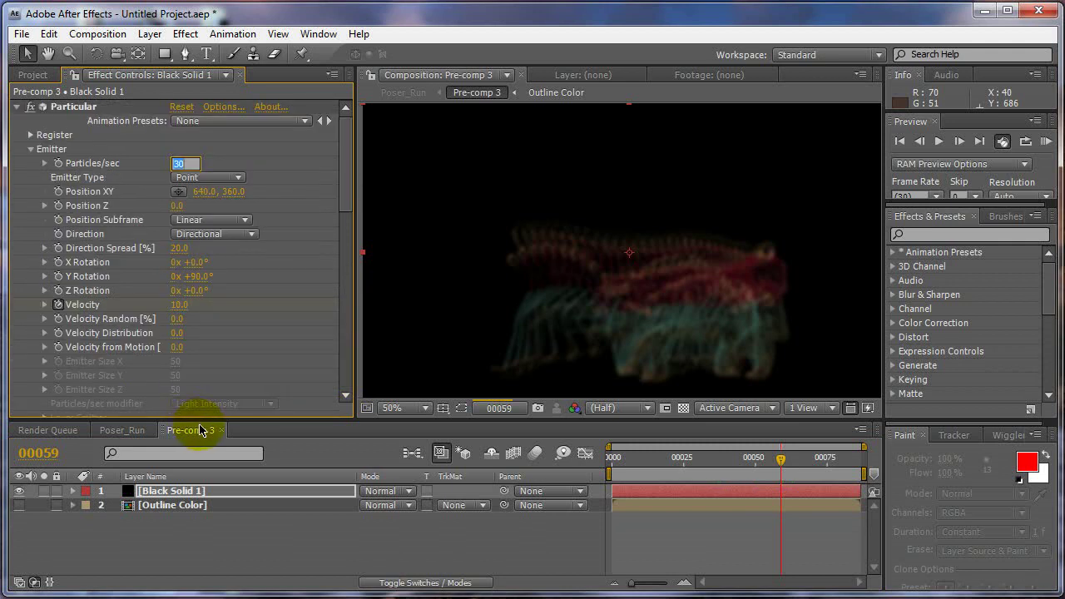
Reduce the Displacement Map to 13.0 horizontal and -5.0 vertical, checking it at full resolution
left_click_drag(348, 190, 345, 396)
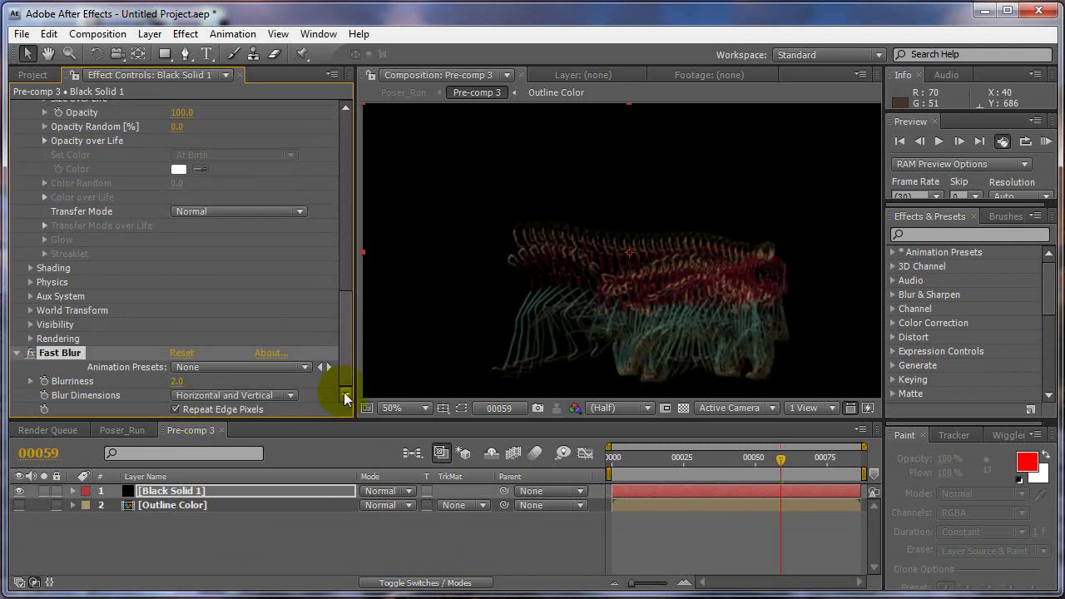
left_click(121, 430)
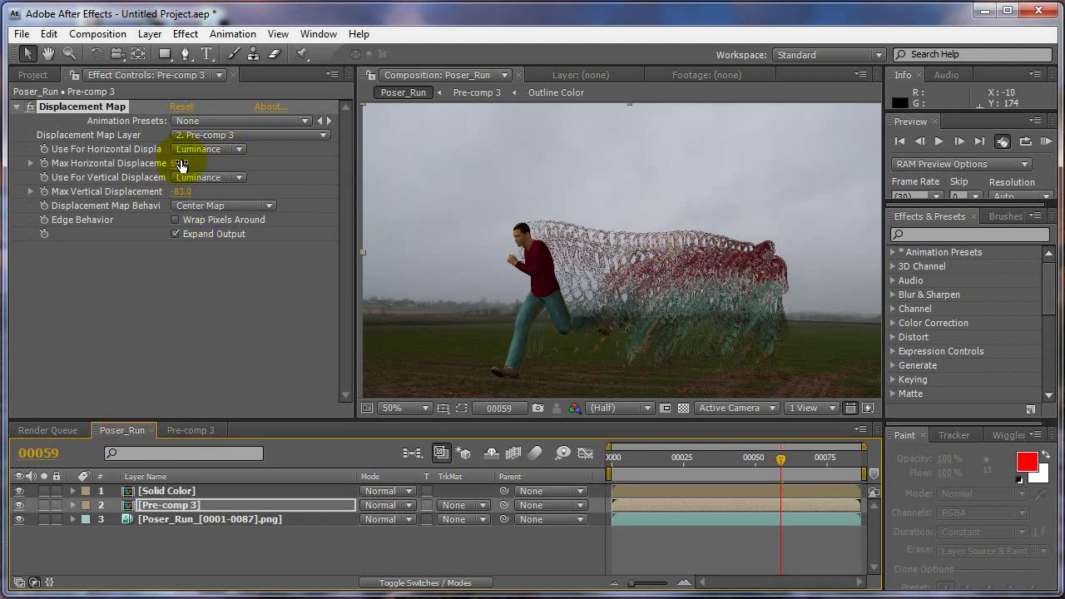
left_click_drag(180, 164, 266, 225)
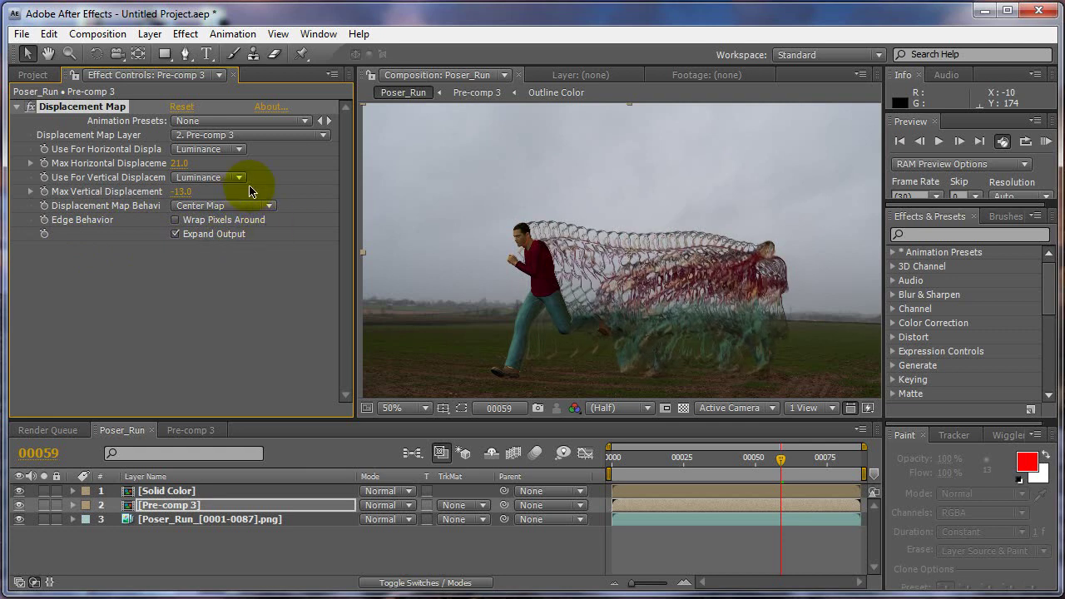
left_click_drag(179, 163, 197, 191)
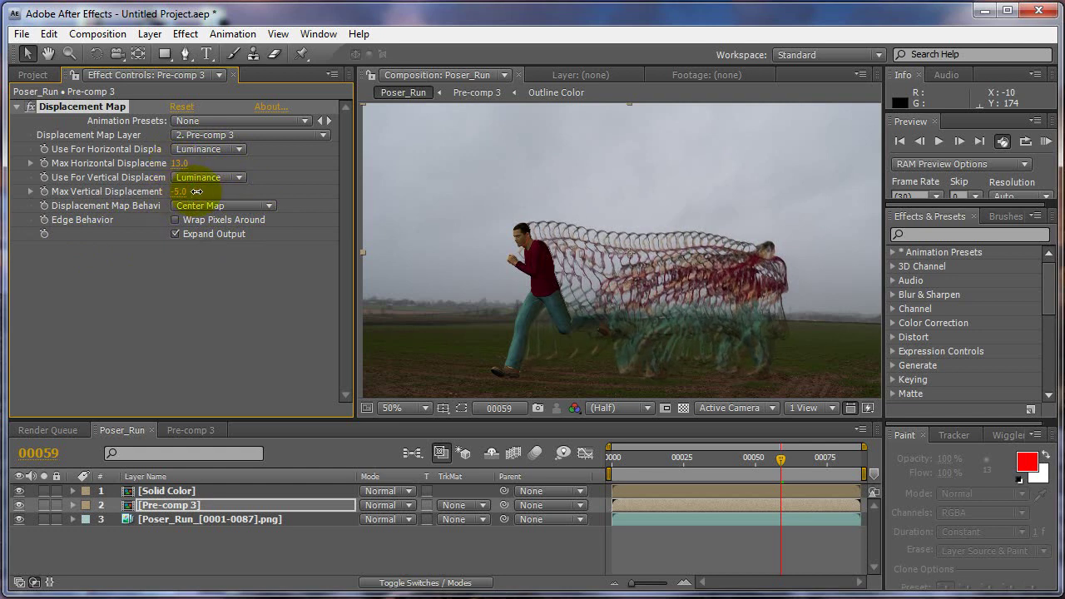
key("slash")
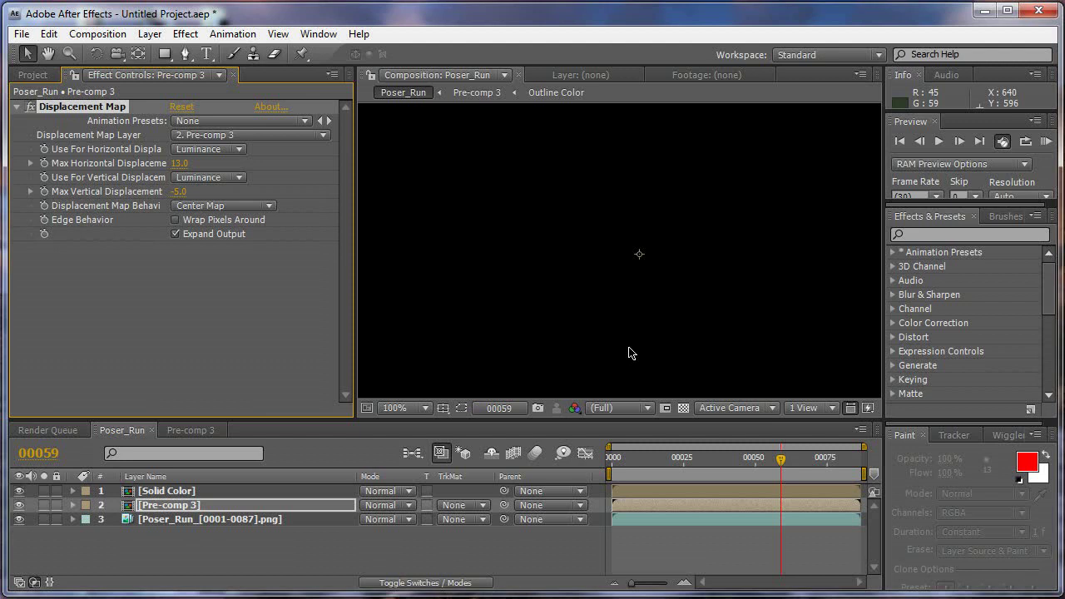
left_click(628, 352)
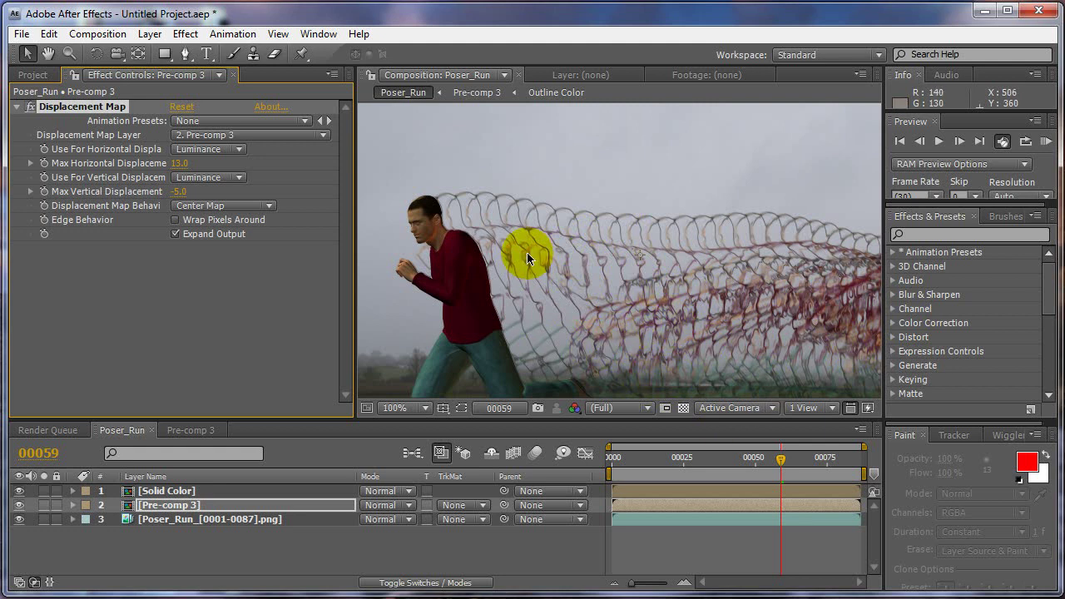
scroll(524, 266, "down", 2)
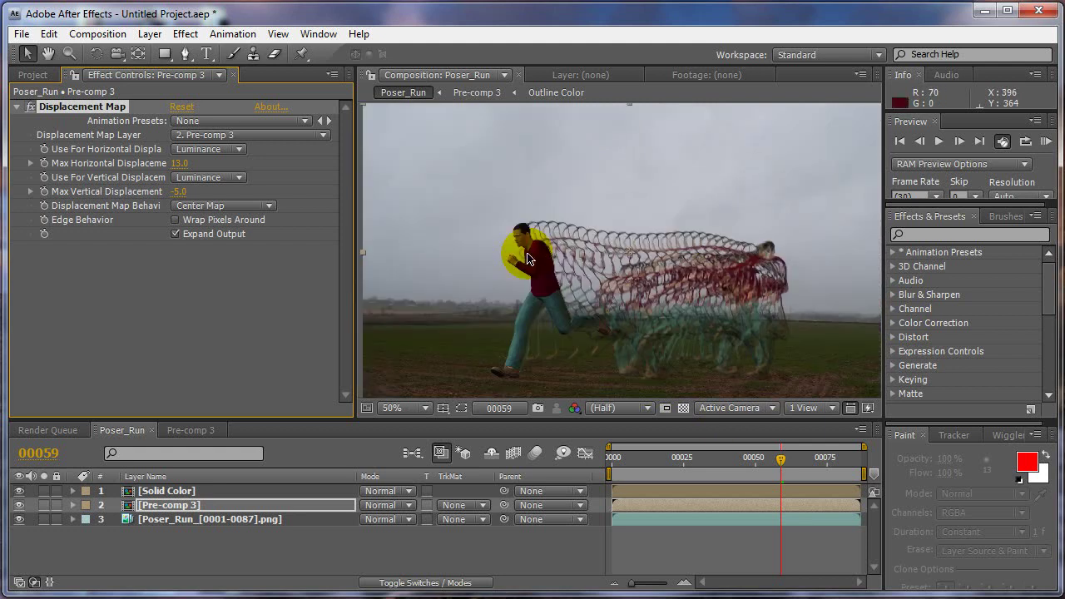
left_click(200, 428)
left_click_drag(347, 190, 347, 393)
left_click(175, 381)
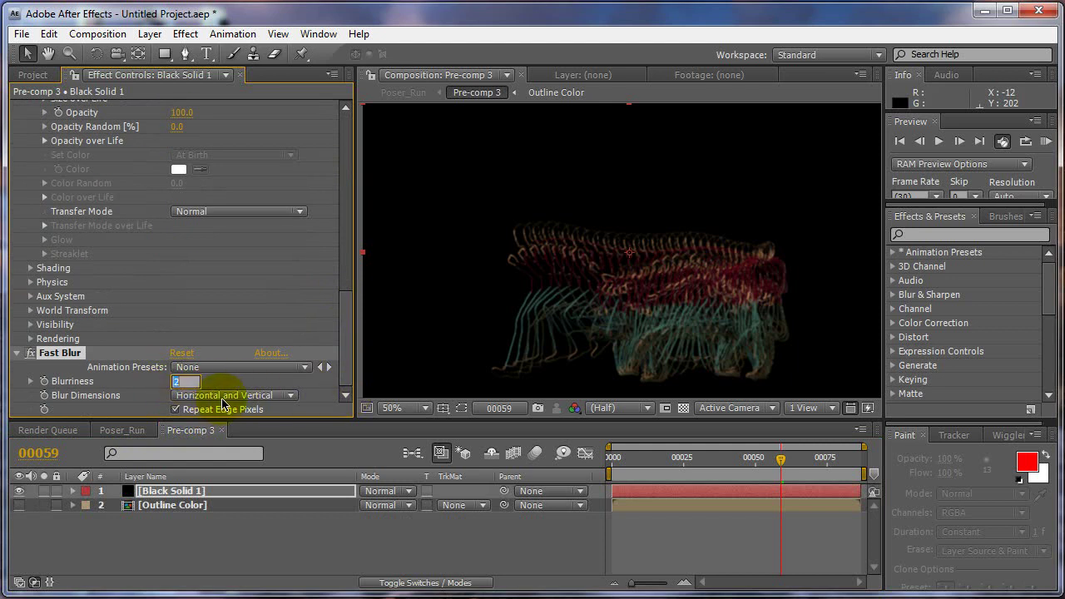
key("Tab")
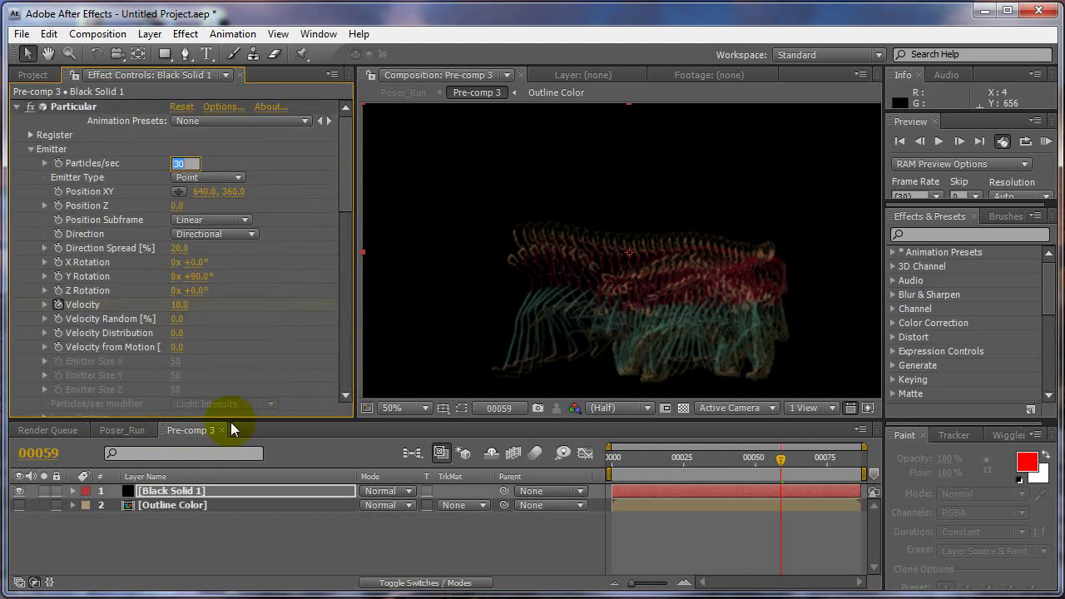
left_click(121, 431)
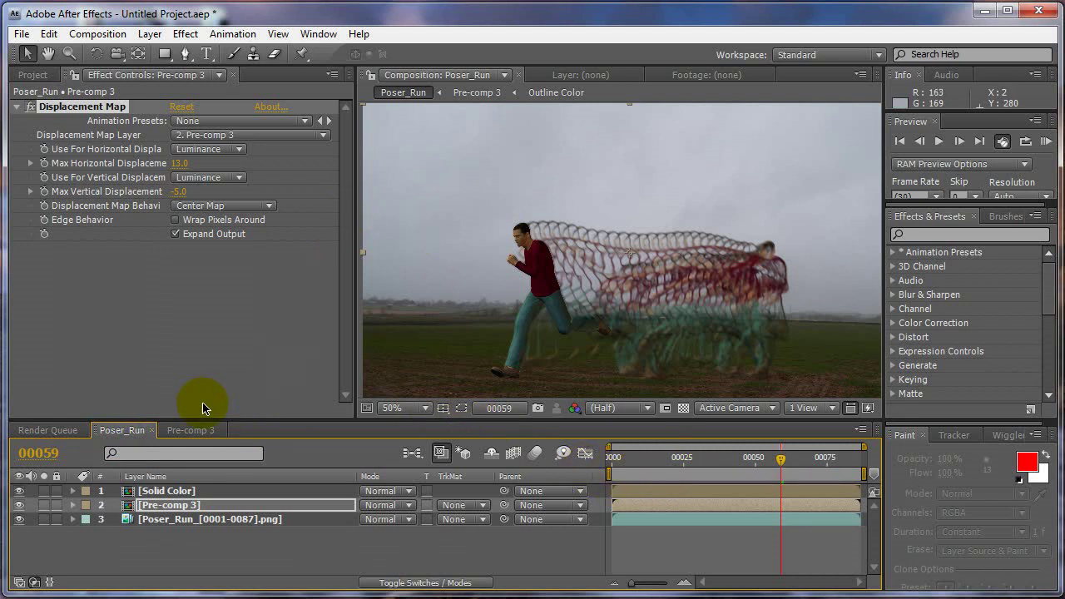
left_click(186, 430)
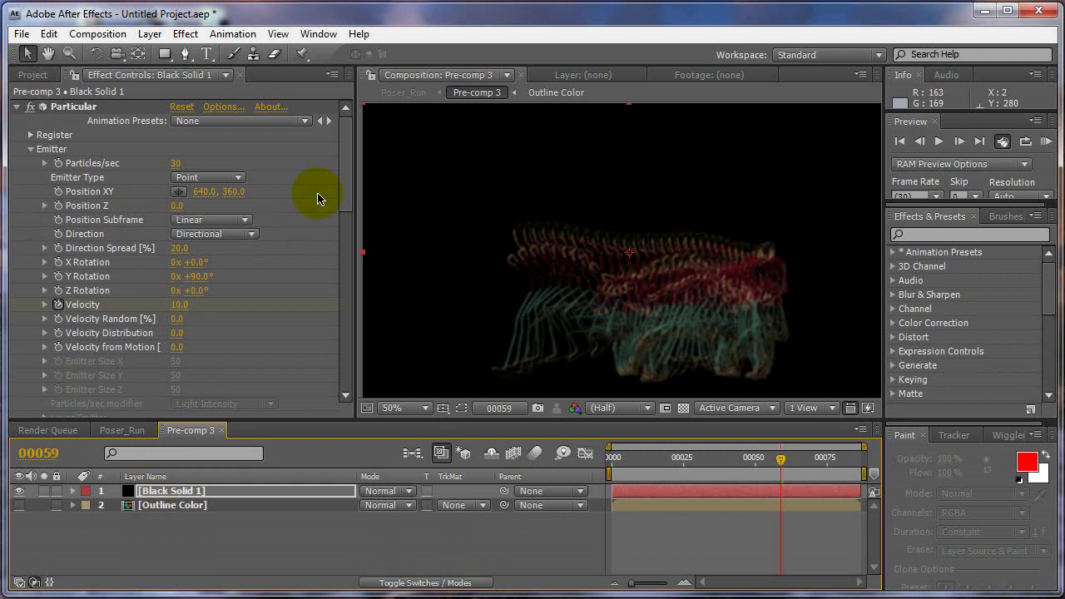
left_click_drag(347, 172, 353, 298)
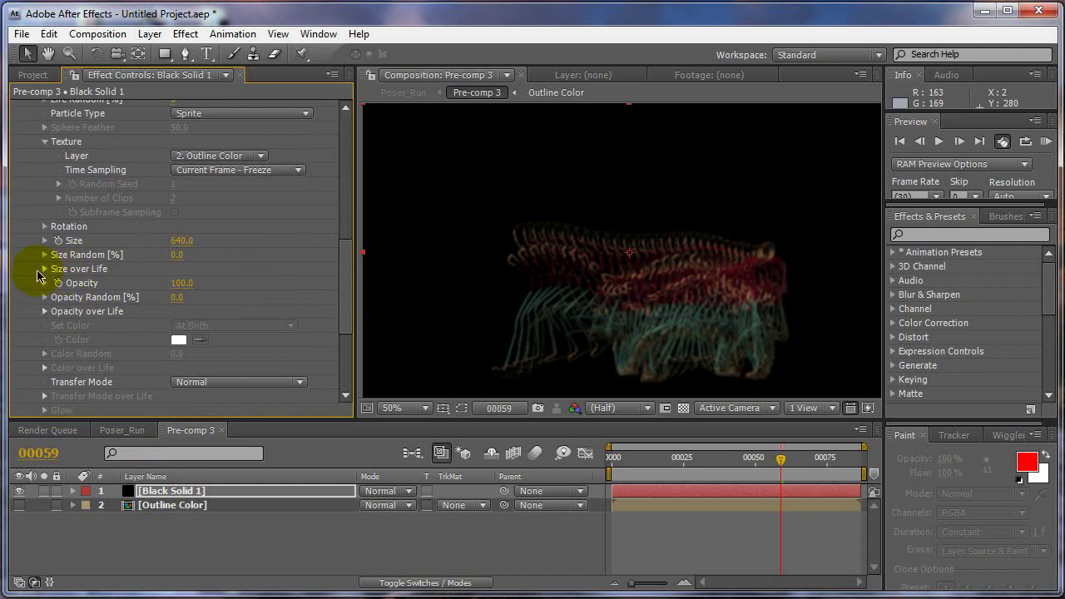
Apply the rise-and-fall Opacity over Life preset and select the 20 Particles/sec value
left_click(44, 269)
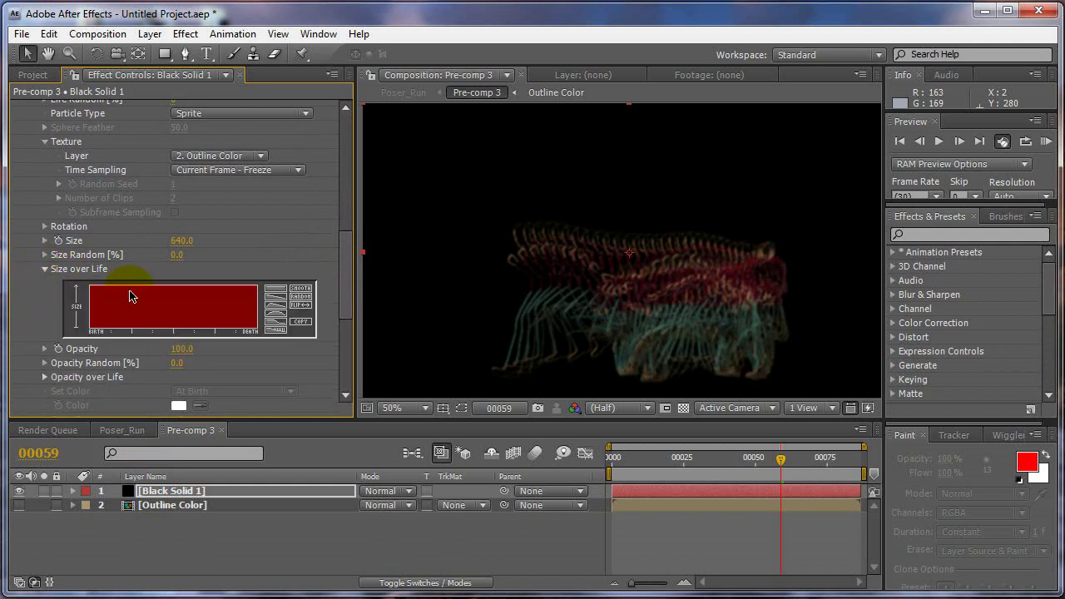
left_click(44, 269)
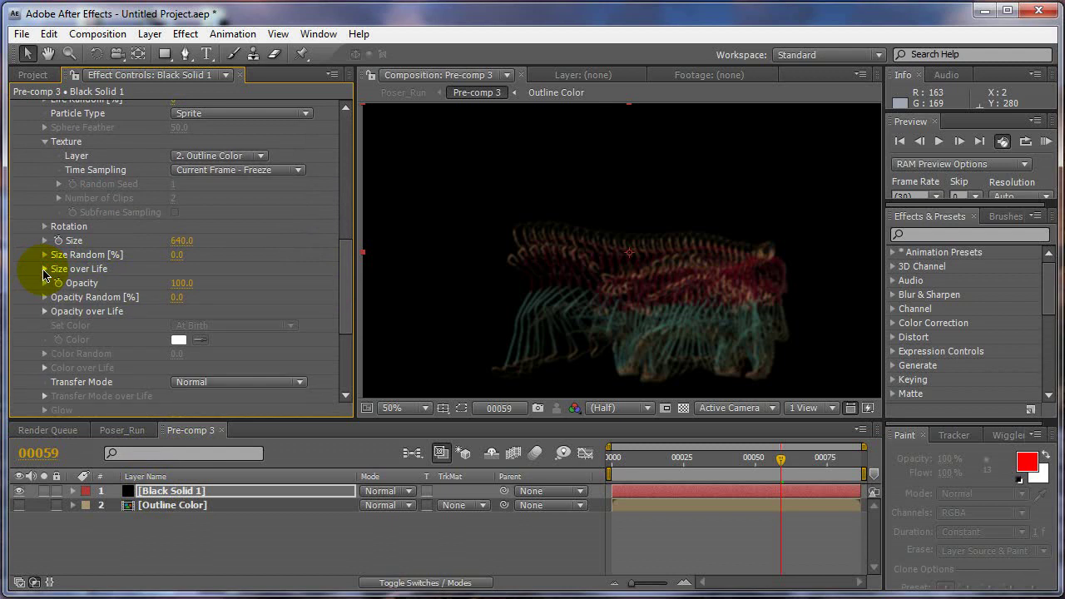
left_click(44, 311)
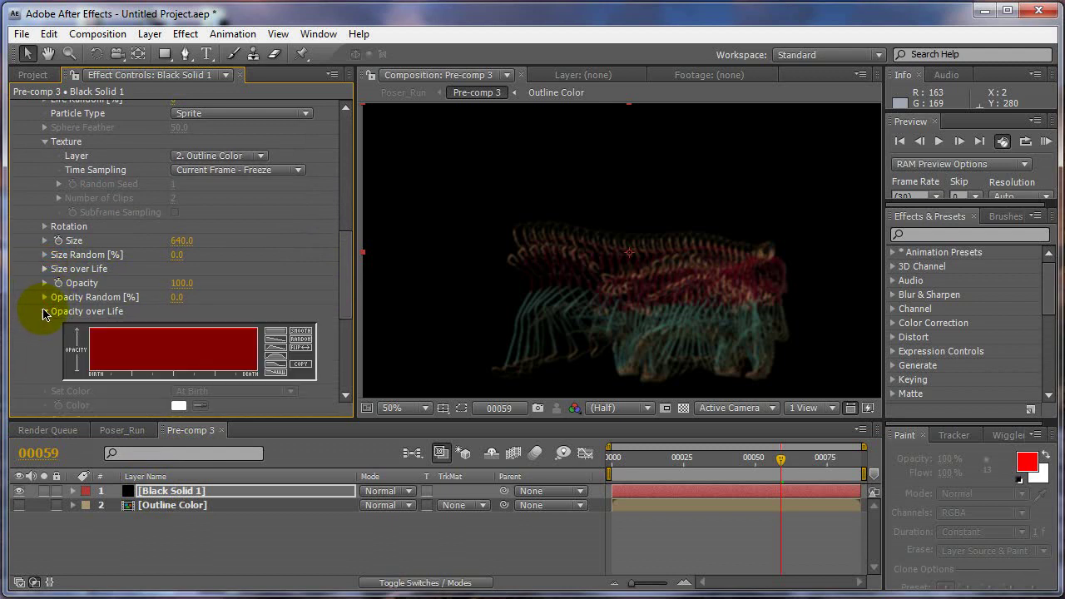
left_click(267, 353)
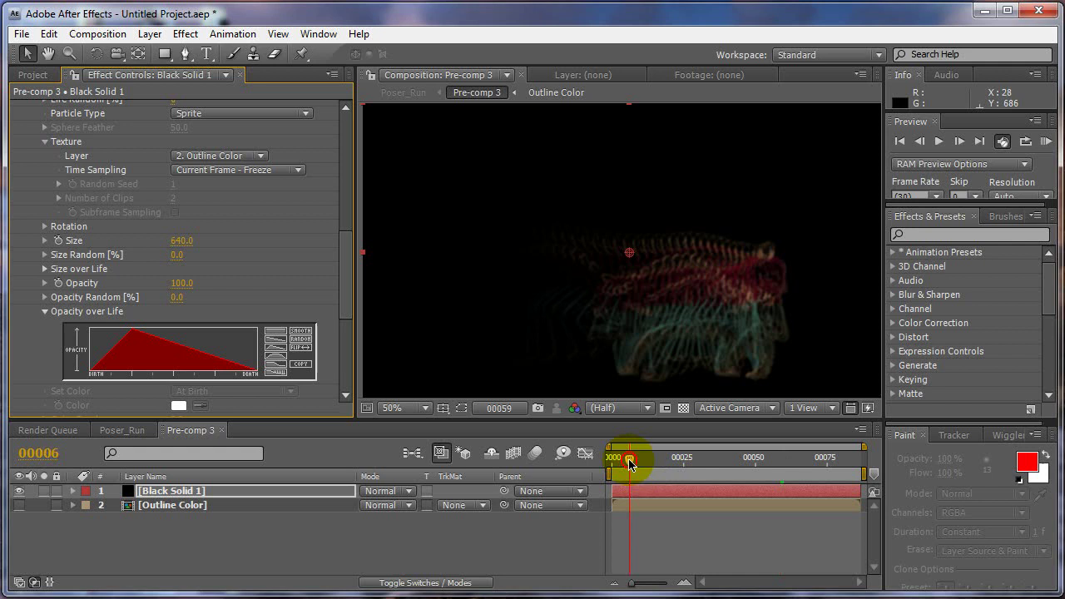
left_click_drag(630, 464, 729, 474)
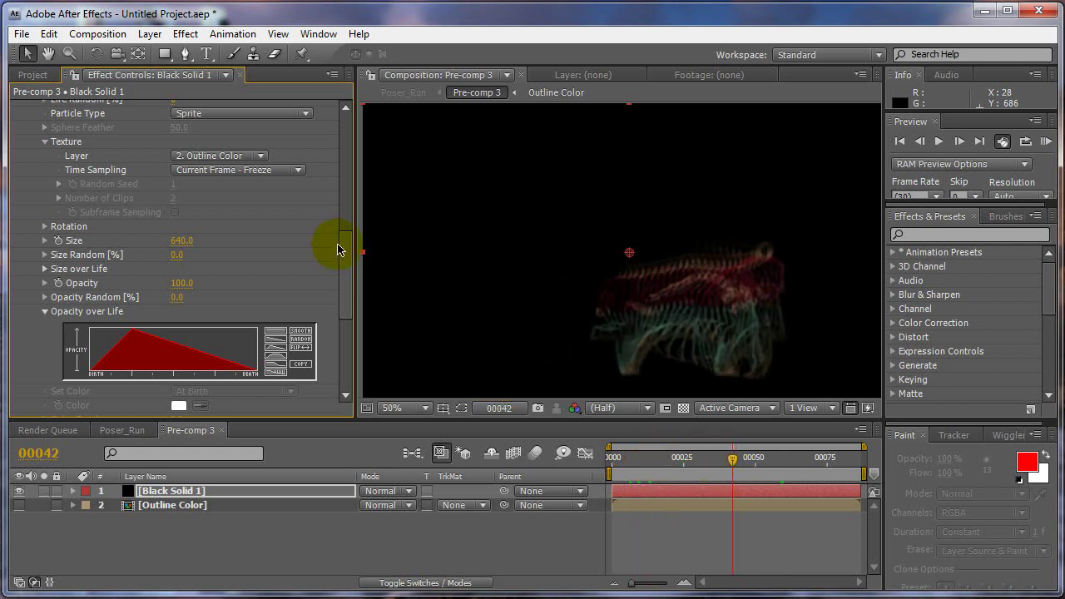
left_click_drag(342, 253, 349, 128)
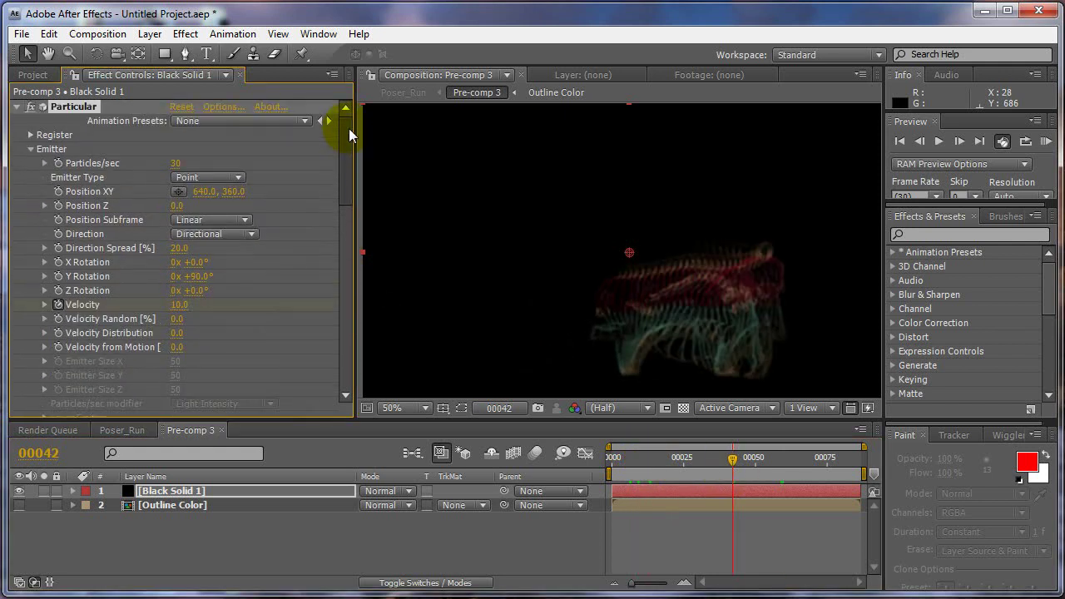
left_click(177, 162)
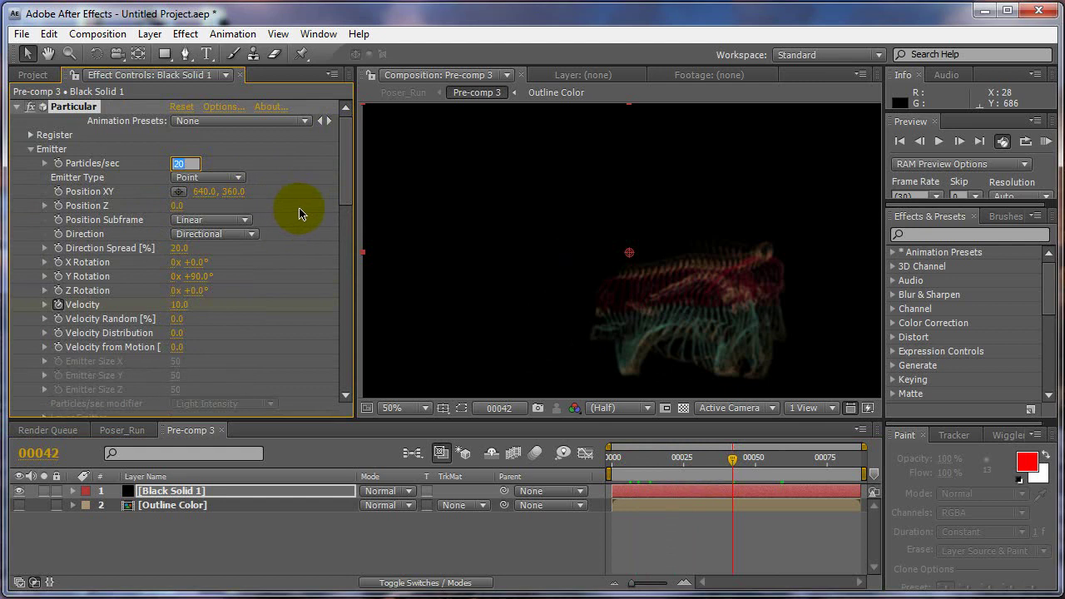
Apply the linear ramp Opacity over Life preset so particles fade steadily to nothing
left_click_drag(641, 458, 744, 457)
left_click_drag(342, 191, 352, 329)
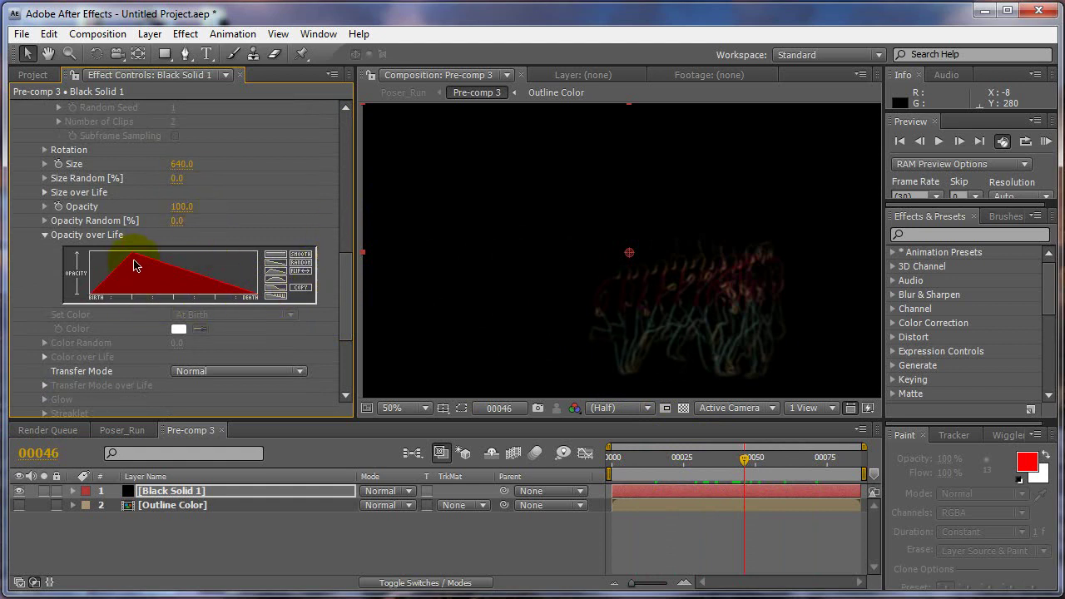
left_click(275, 267)
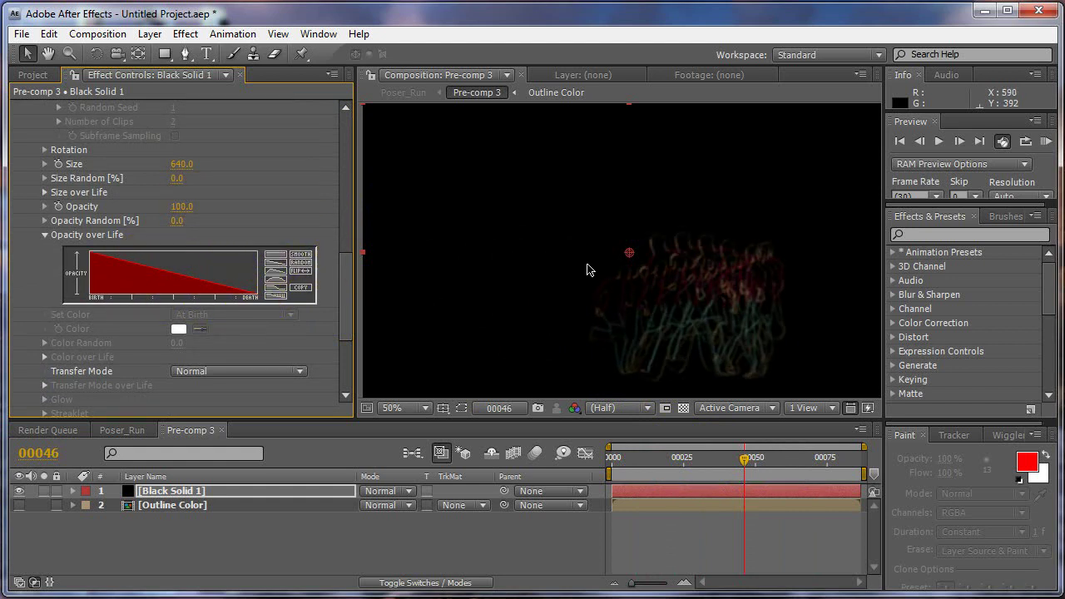
left_click_drag(638, 459, 845, 478)
left_click(816, 463)
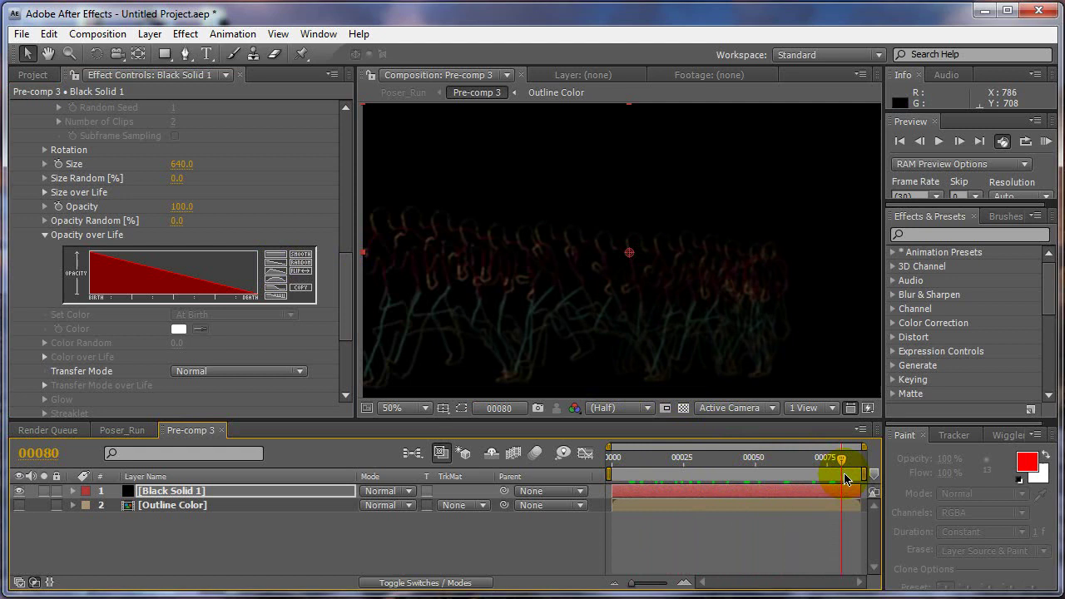
Shorten particle Life to 1.0 second and preview the early frames
left_click_drag(344, 289, 353, 249)
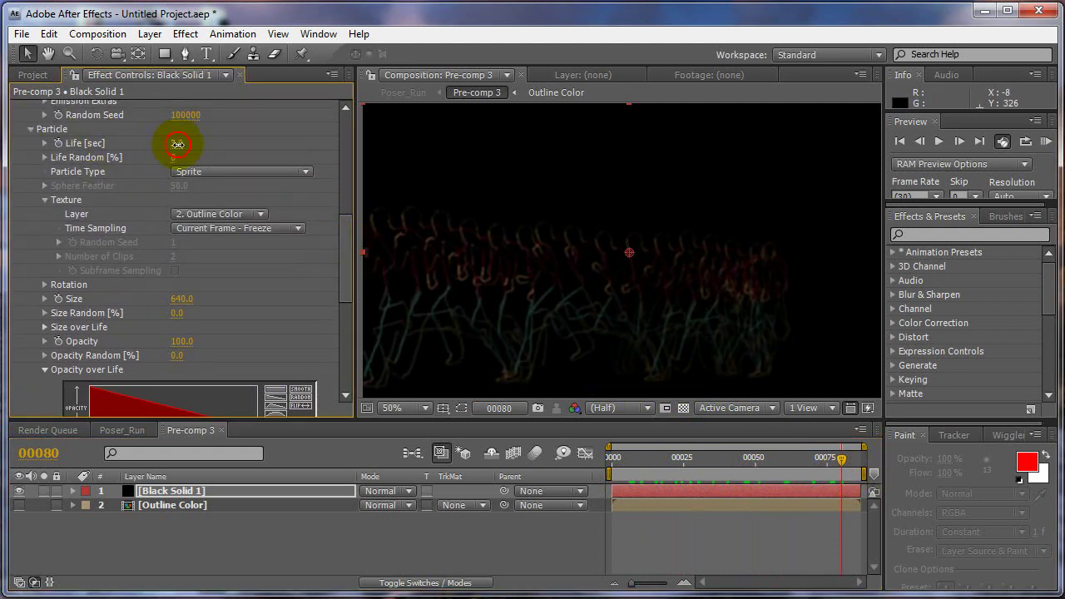
left_click_drag(178, 151, 215, 164)
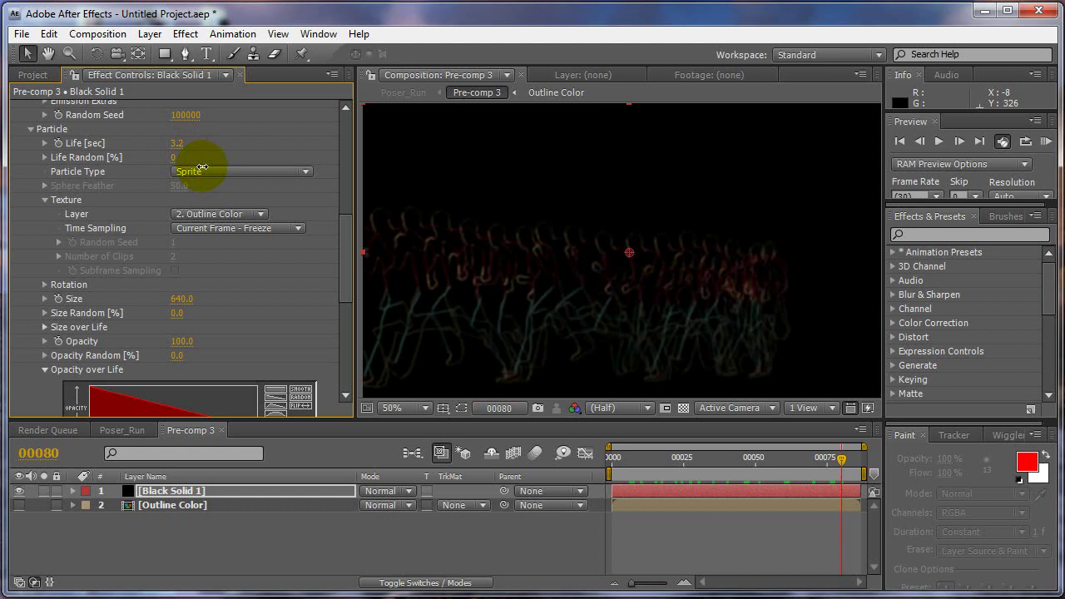
left_click_drag(190, 170, 190, 171)
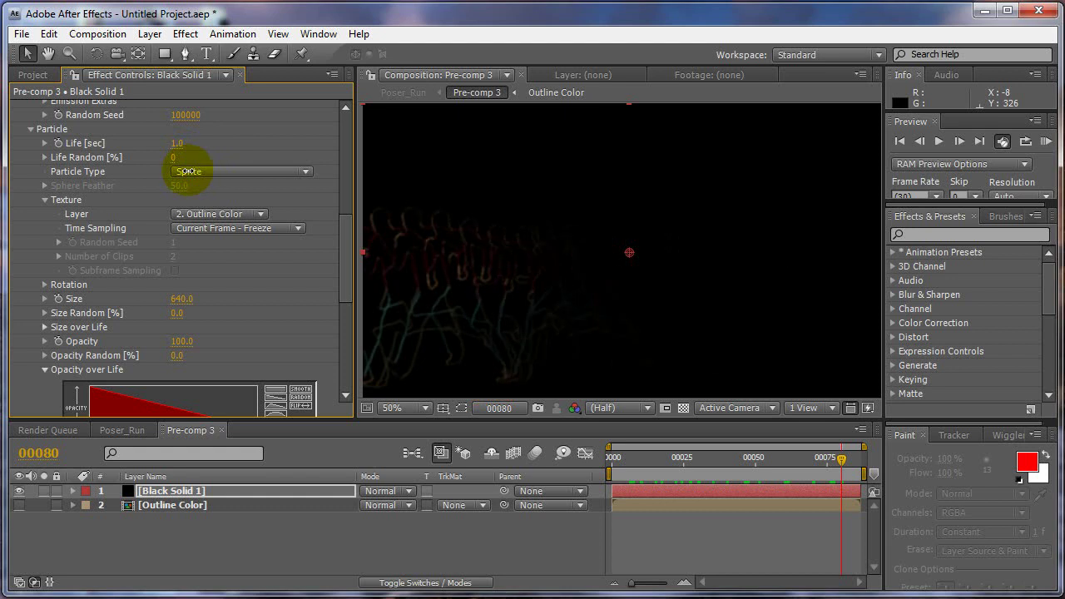
left_click_drag(641, 463, 768, 435)
Switch to Poser_Run and scrub to preview the runner's fading ghost trail
left_click(122, 429)
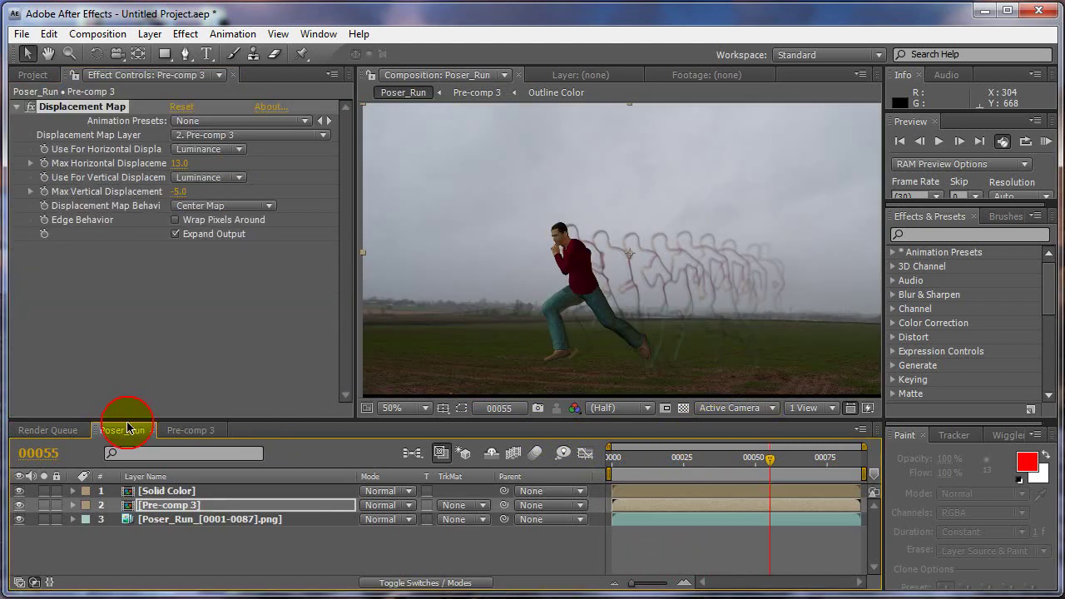
left_click_drag(642, 458, 759, 474)
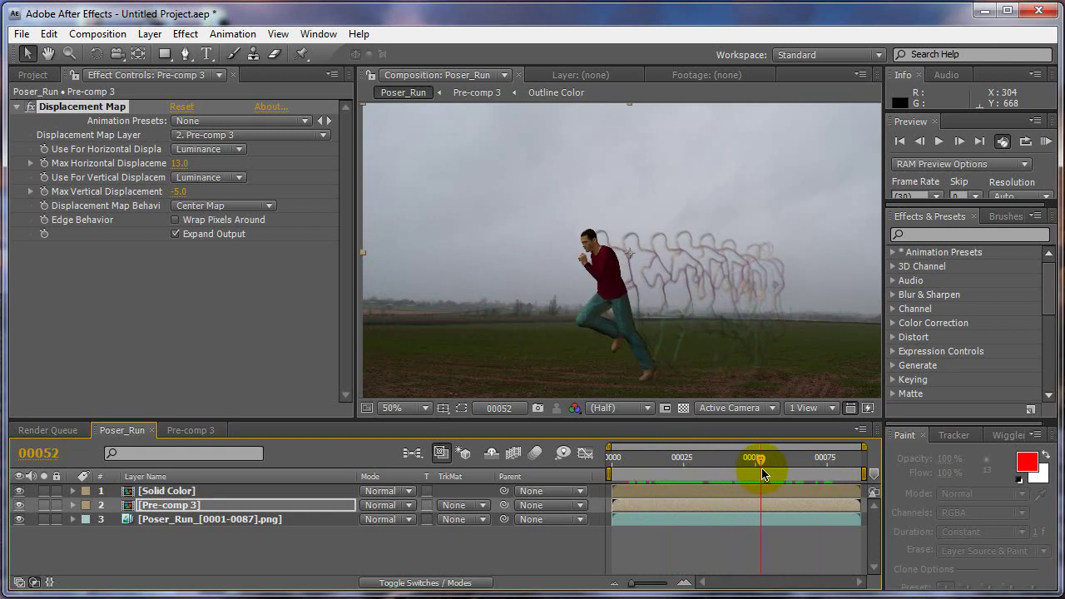
In Pre-comp 3, redraw Particular's Opacity over Life to stay full early and fade before death, then smooth it
left_click(192, 430)
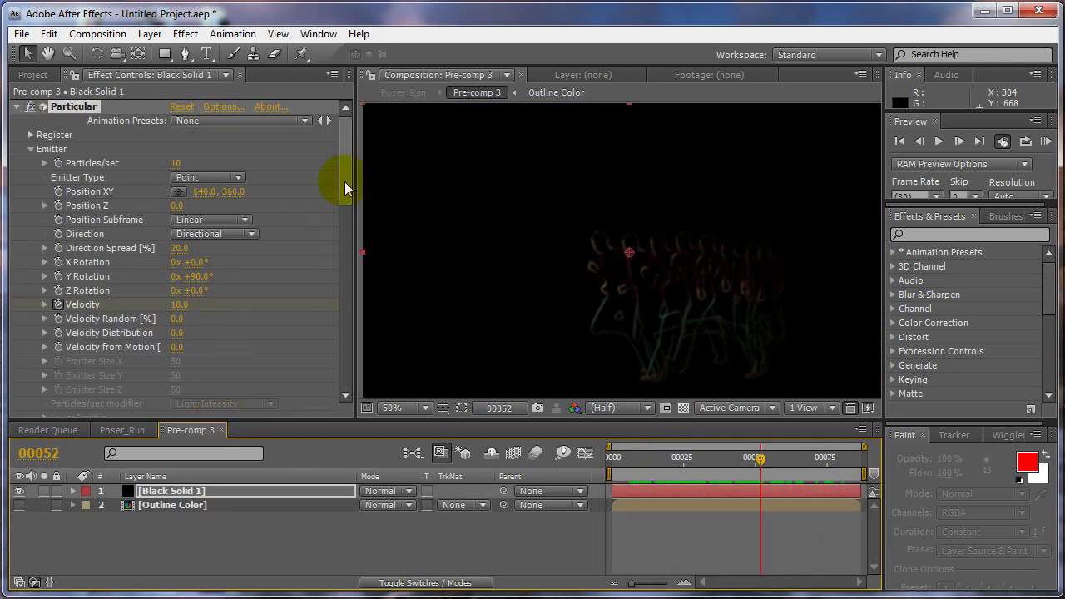
left_click_drag(345, 181, 344, 297)
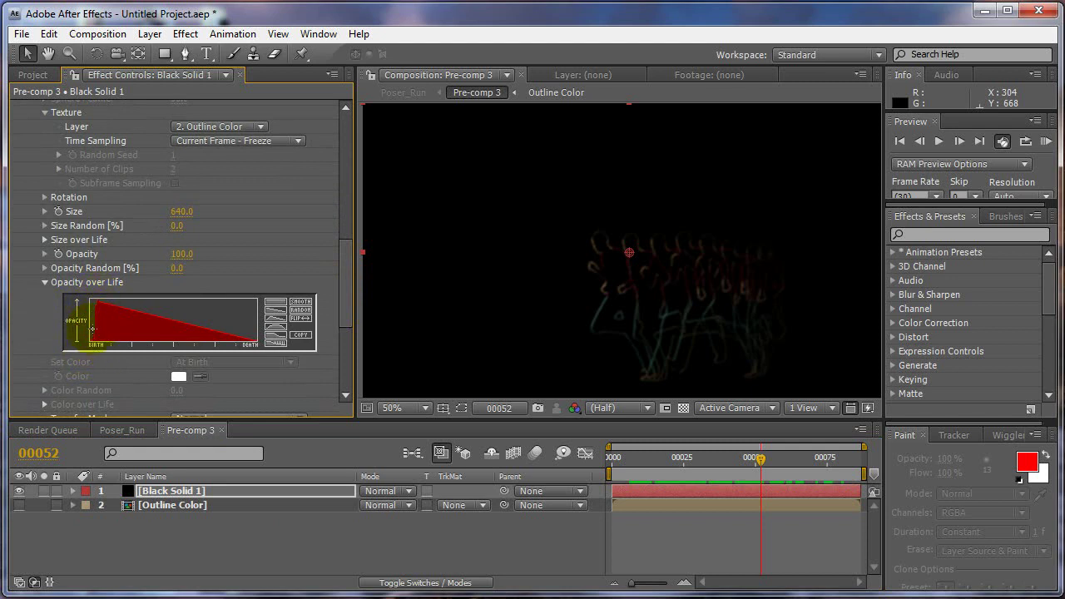
mouse_move(100, 290)
left_mouse_down()
mouse_move(239, 345)
mouse_move(287, 350)
left_mouse_up()
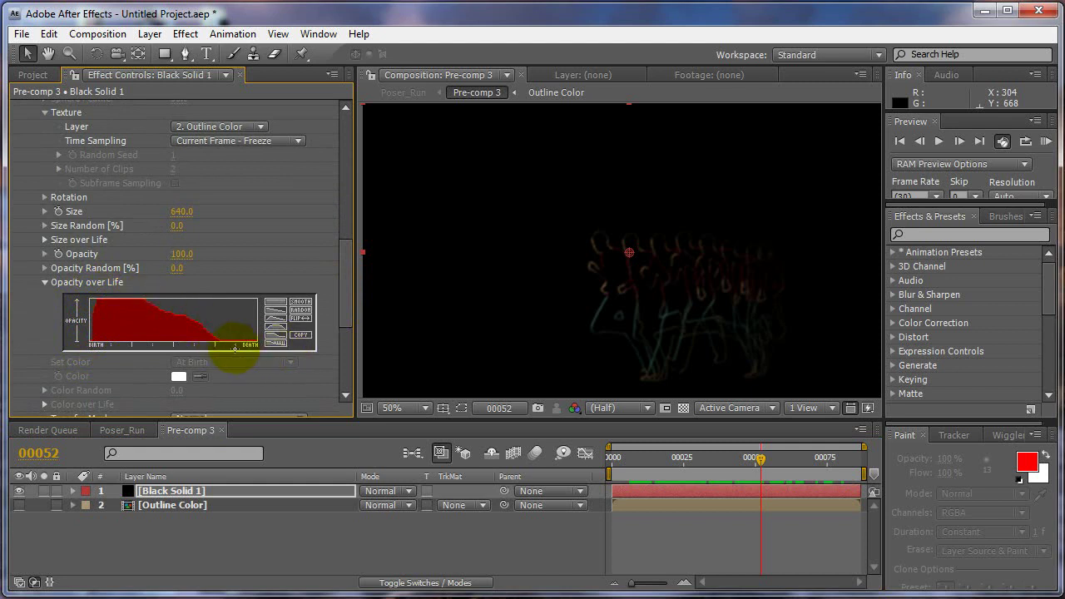
left_click_drag(180, 312, 152, 290)
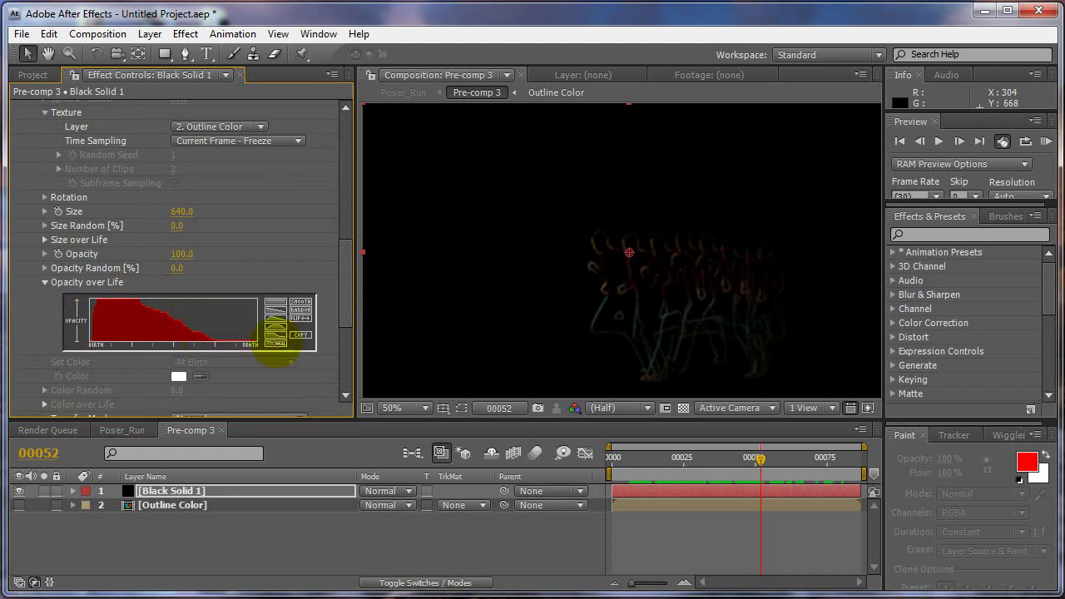
left_click(303, 301)
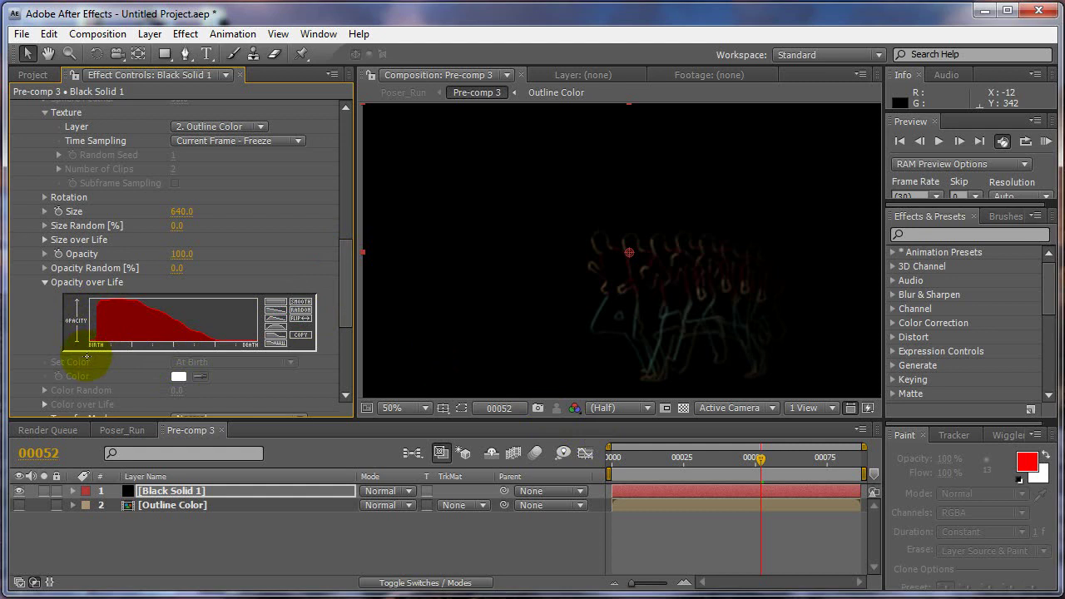
left_click(99, 292)
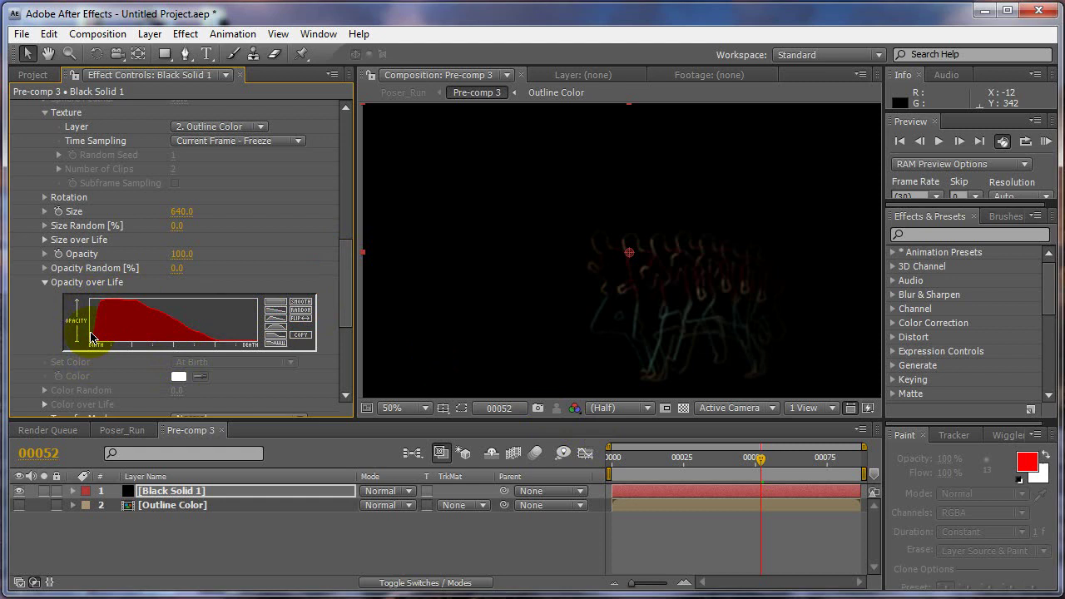
Scrub the Pre-comp 3 timeline around frames 30–54 to review the particle trails
left_click_drag(630, 461, 766, 456)
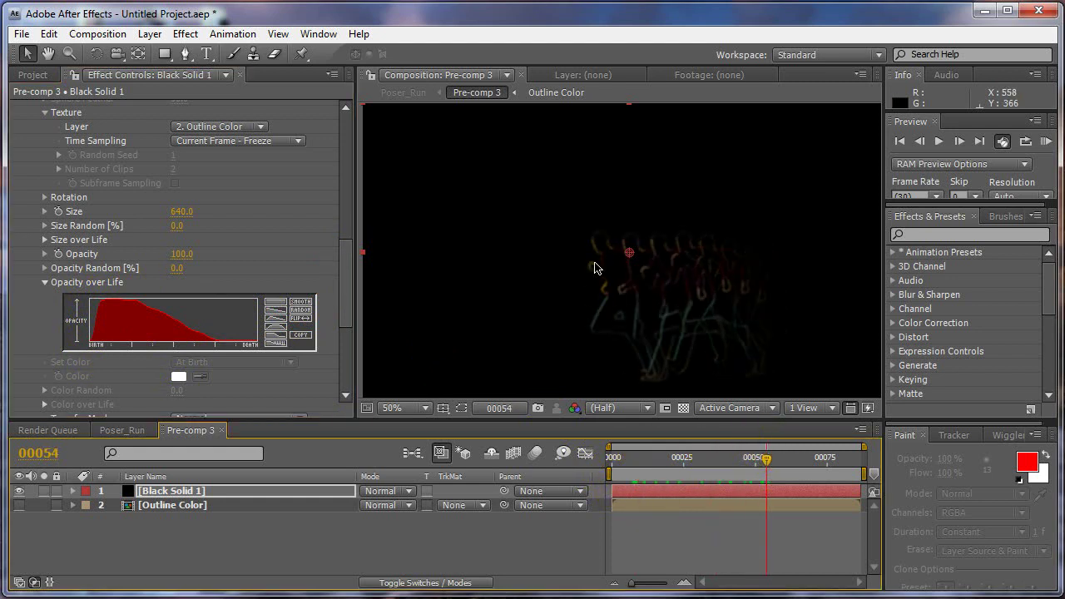
left_click_drag(689, 456, 767, 459)
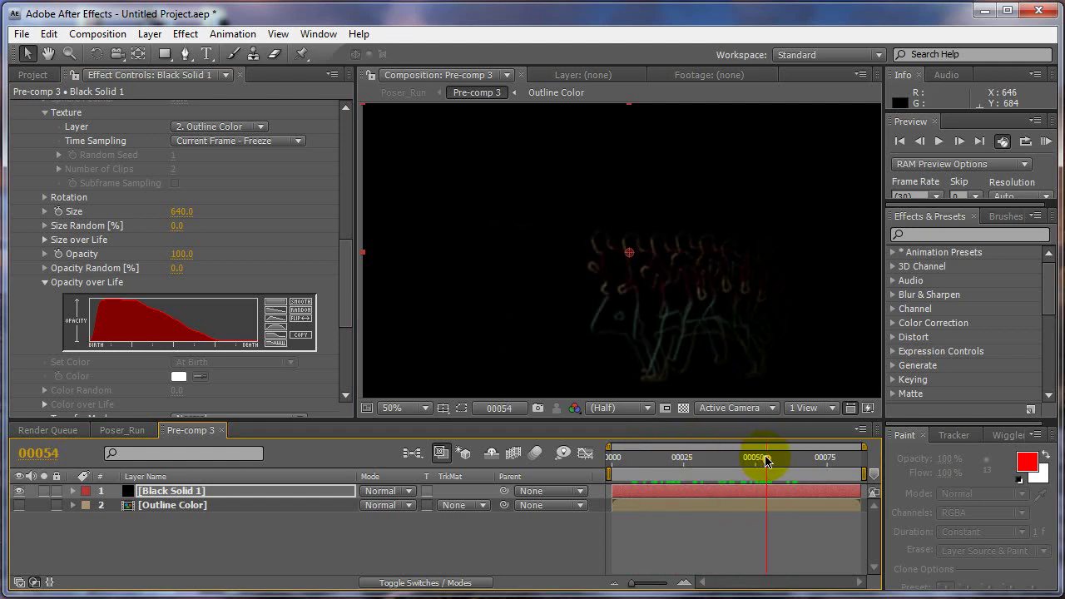
left_click_drag(638, 460, 773, 462)
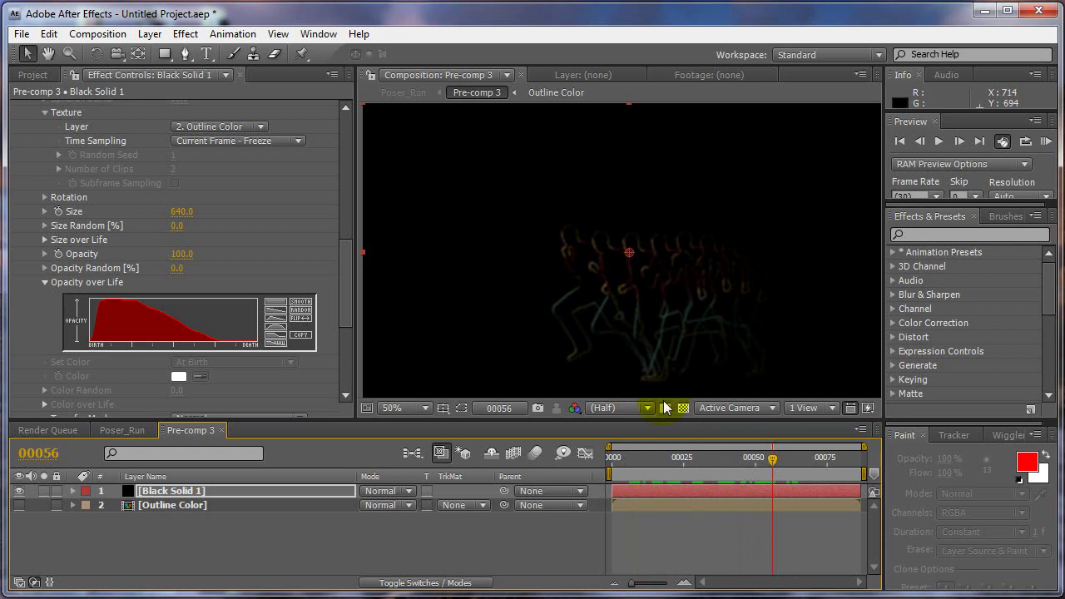
left_click_drag(638, 458, 700, 473)
Raise particle Life to 2.0 seconds and preview the longer trails from frame 30
left_click_drag(352, 257, 345, 222)
left_click_drag(175, 209, 195, 226)
left_click_drag(682, 458, 791, 460)
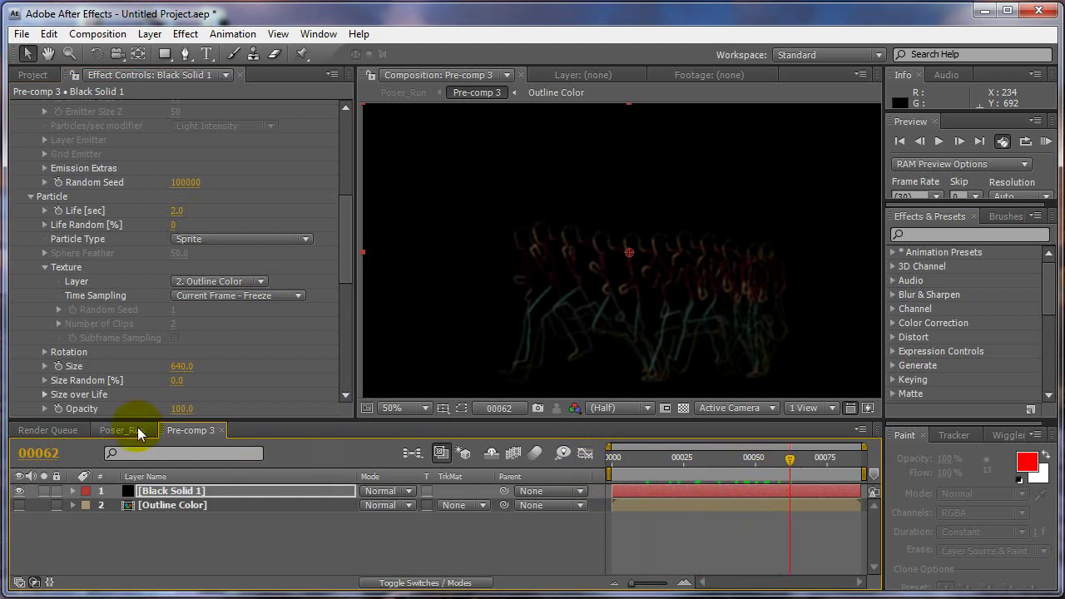
Raise Poser_Run's Max Horizontal Displacement to 53, then edit Pre-comp 3's Fast Blur Blurriness
left_click(138, 432)
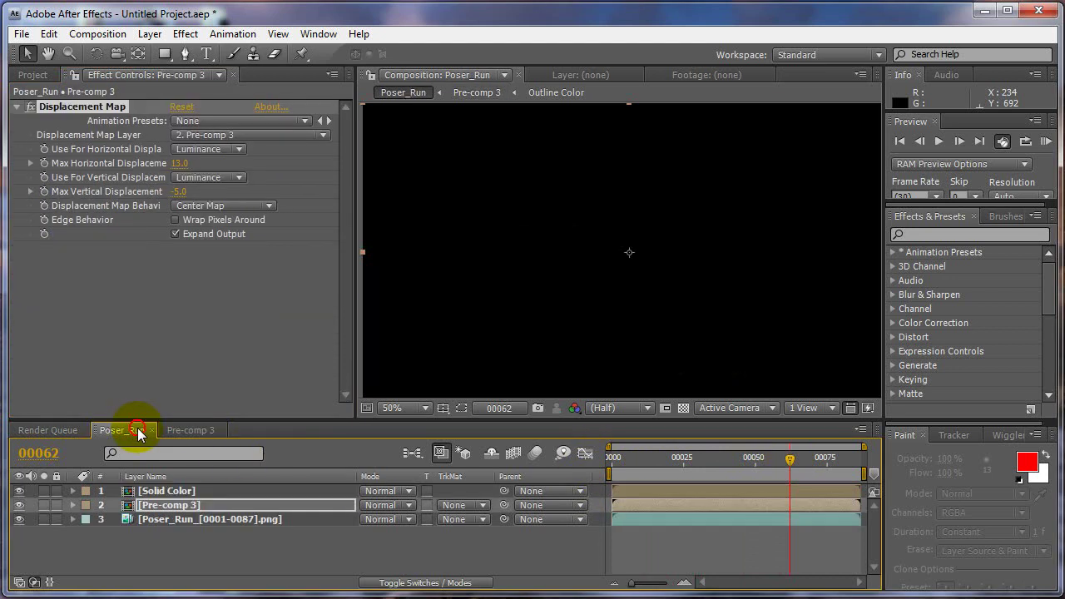
left_click_drag(663, 463, 794, 465)
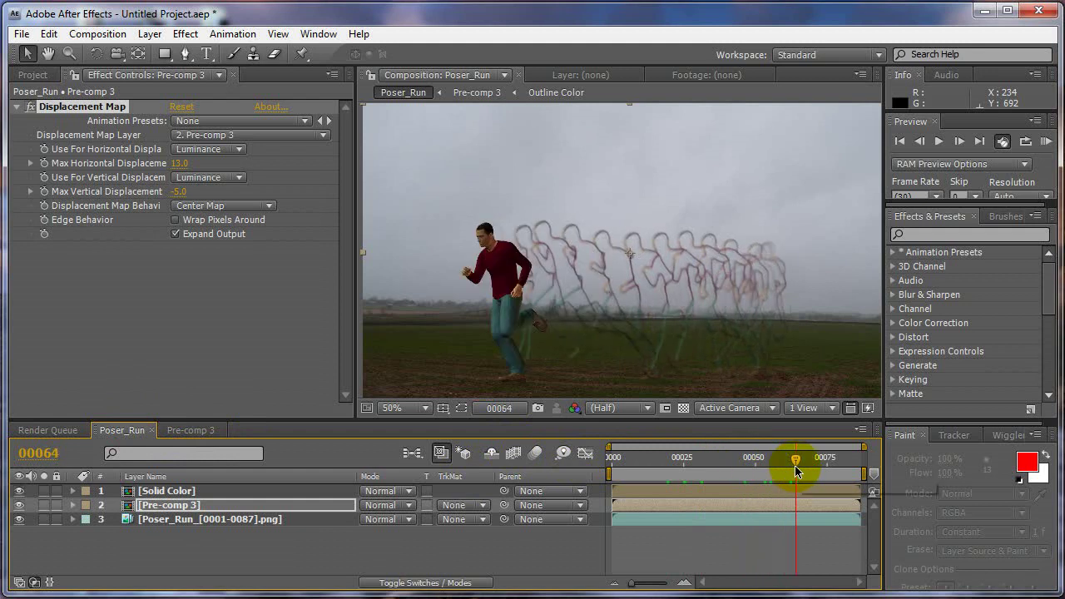
left_click_drag(178, 164, 214, 174)
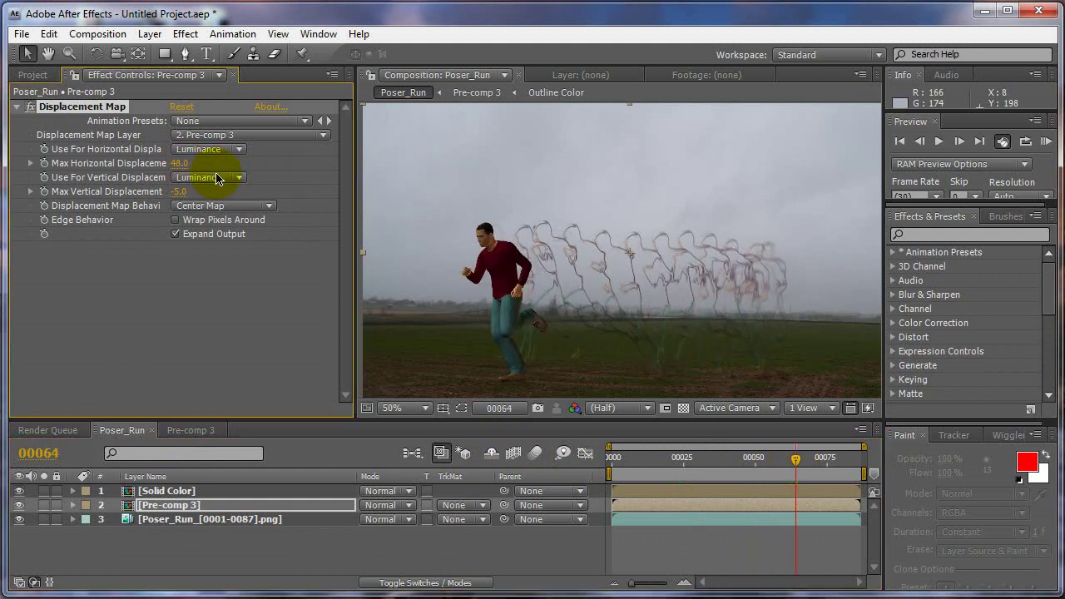
left_click(185, 428)
left_click_drag(350, 179, 345, 370)
left_click(177, 384)
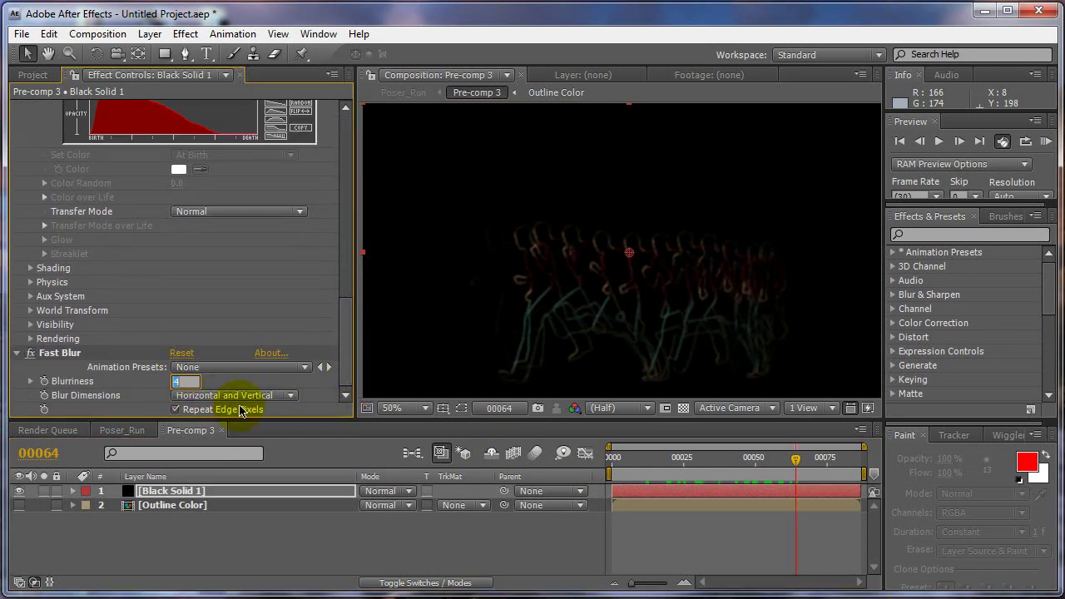
key("Tab")
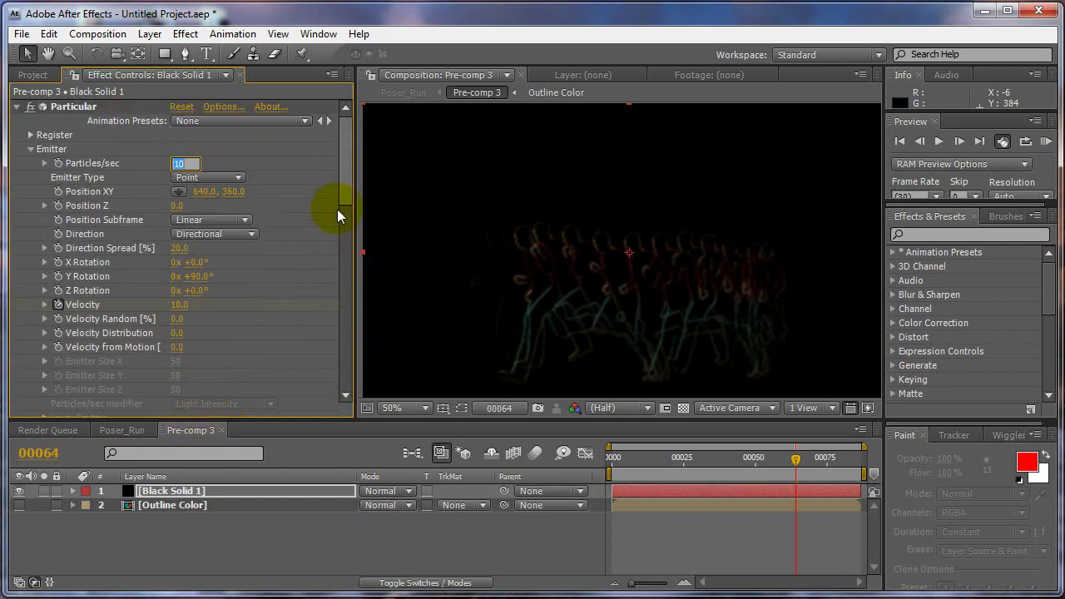
Set Max Vertical Displacement to -69 in Poser_Run and Fast Blur Blurriness to 10 in Pre-comp 3
left_click(140, 430)
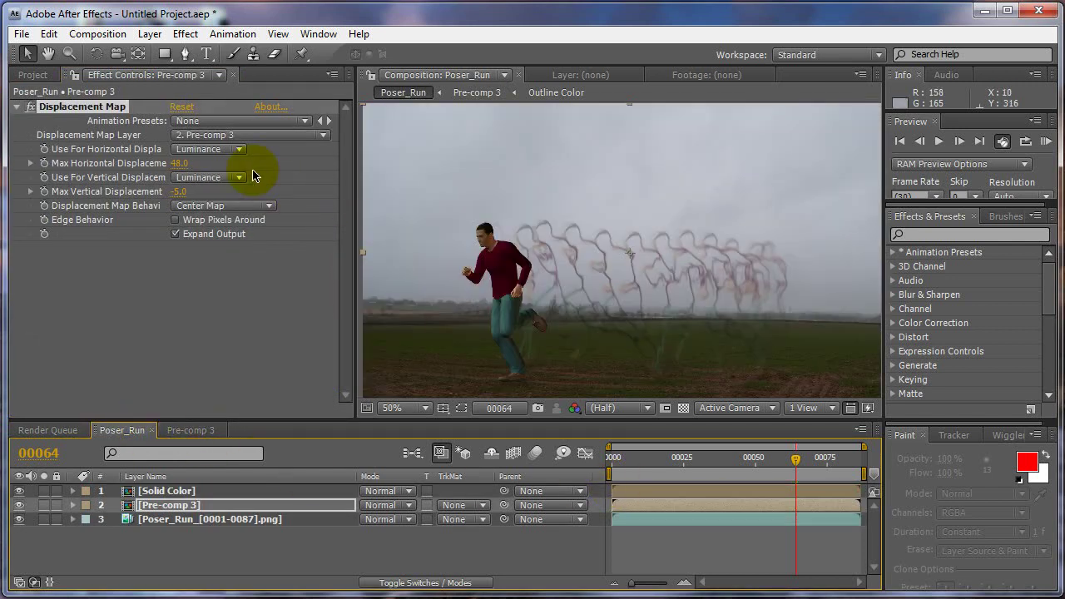
left_click_drag(177, 191, 192, 170)
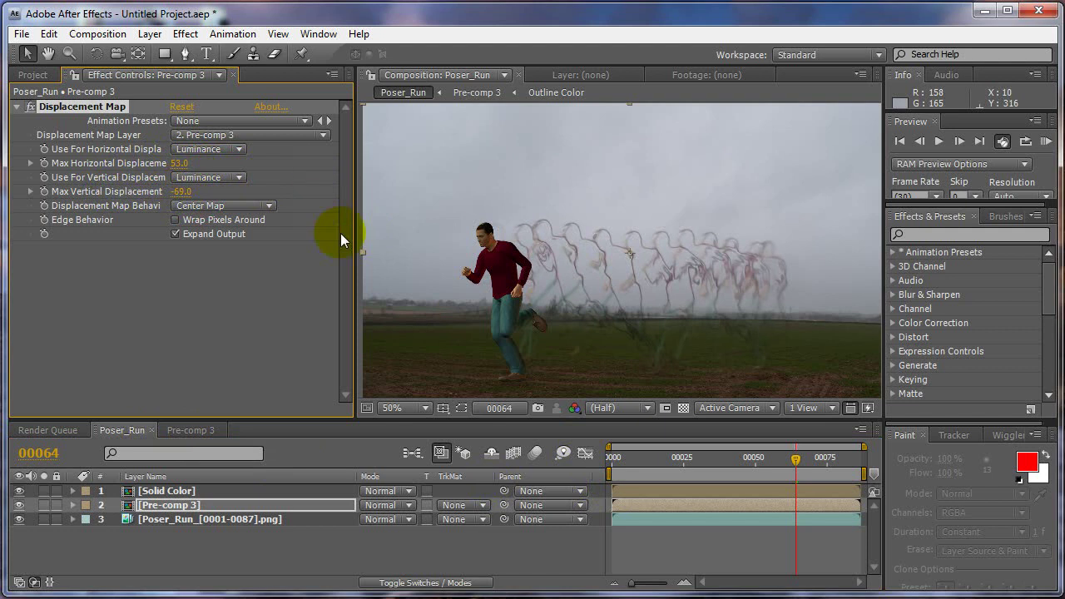
left_click(200, 430)
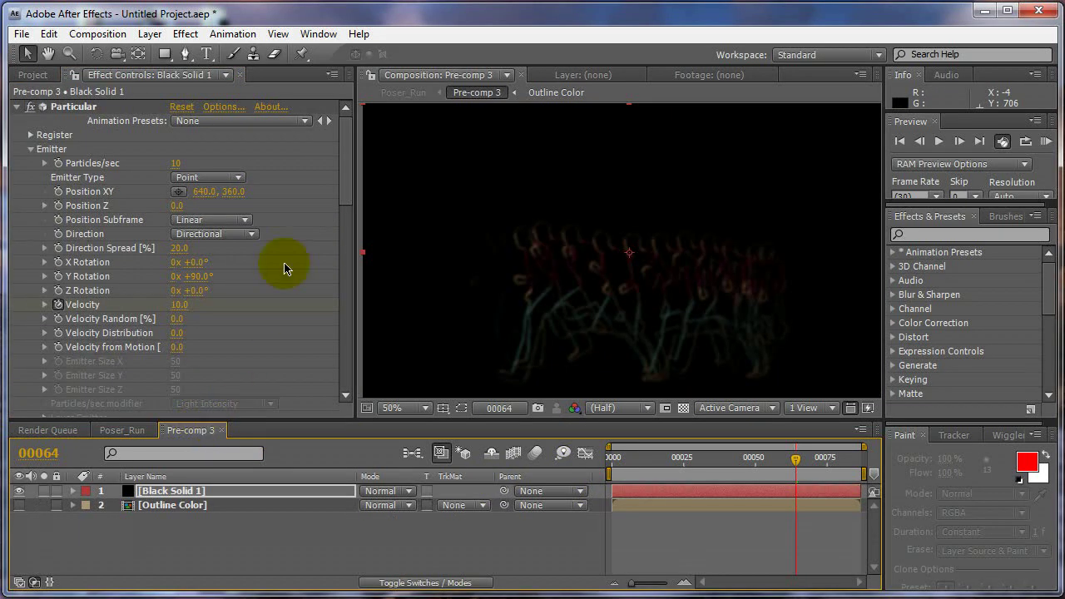
left_click_drag(350, 182, 345, 388)
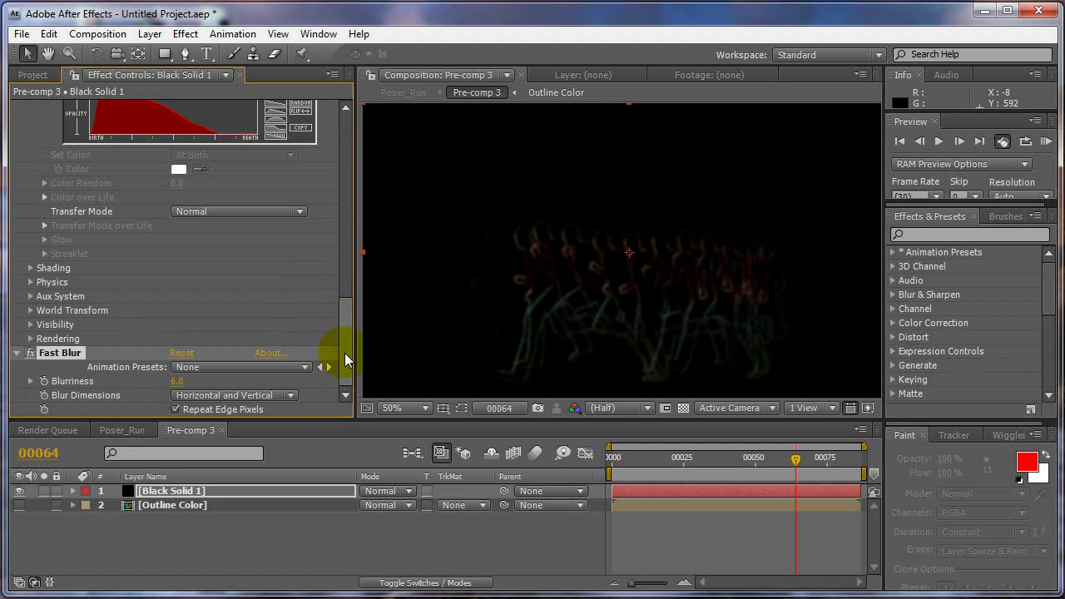
left_click(185, 383)
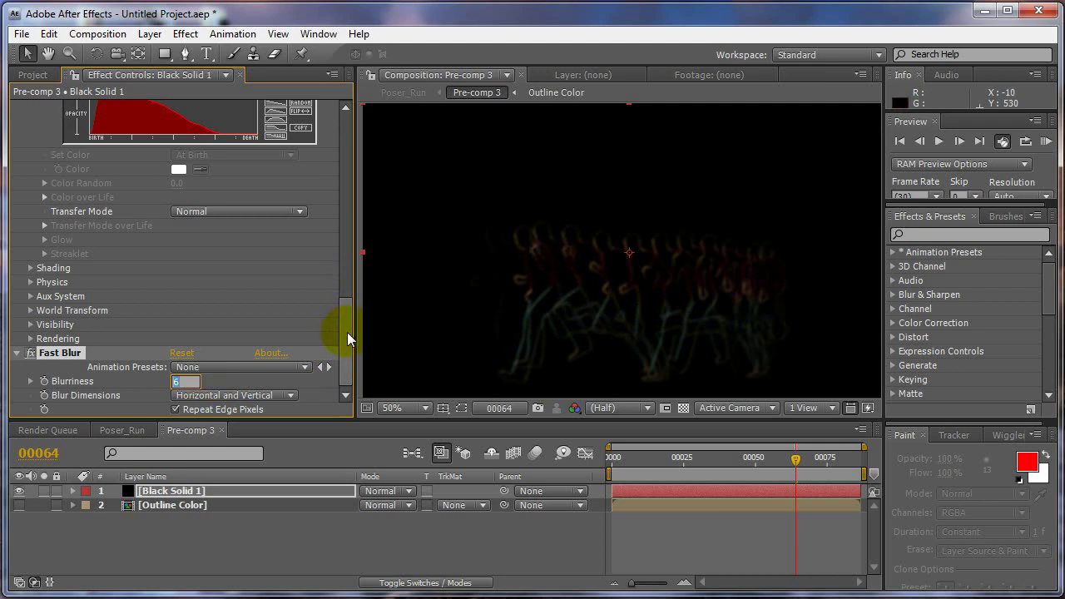
mouse_move(344, 332)
left_mouse_down()
mouse_move(347, 315)
mouse_move(346, 333)
left_mouse_up()
left_click(177, 382)
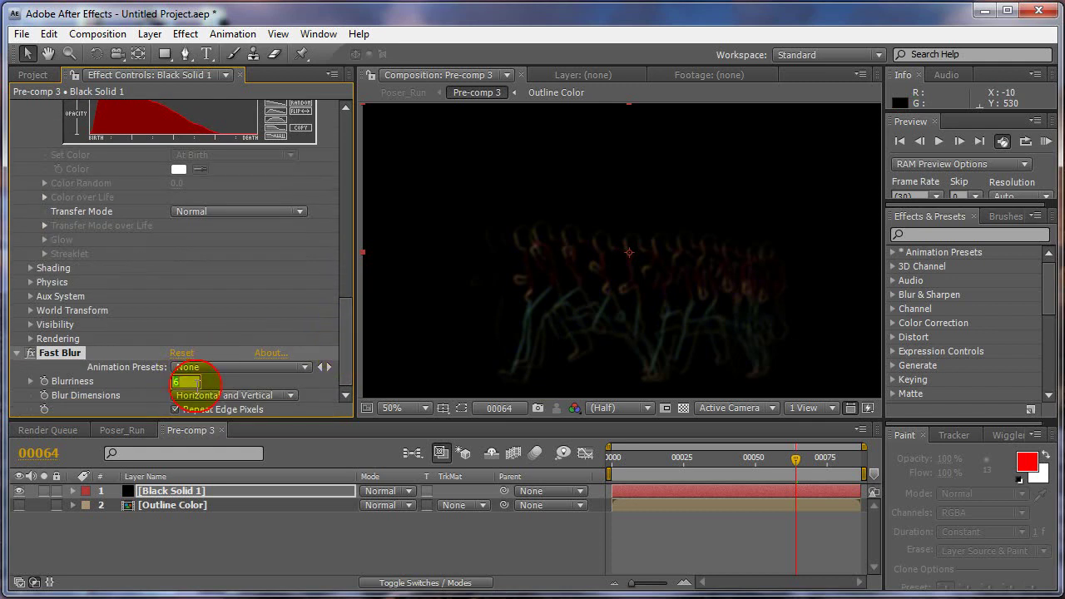
type("10")
scroll(198, 405, "up", 10)
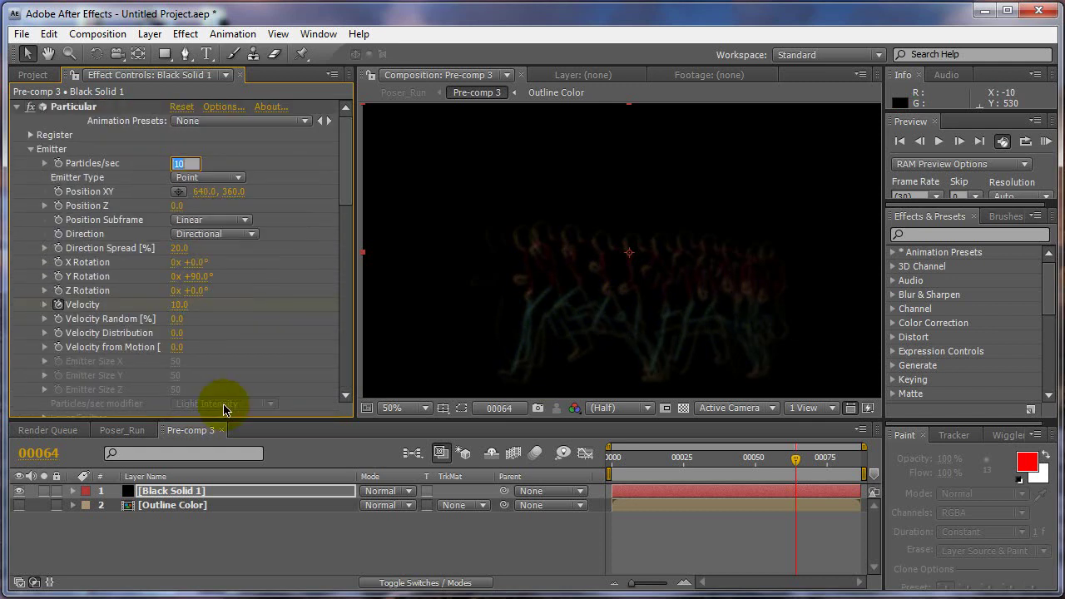
Check the result in Poser_Run, then set Particular's Particles/sec to 30 in Pre-comp 3
left_click(150, 430)
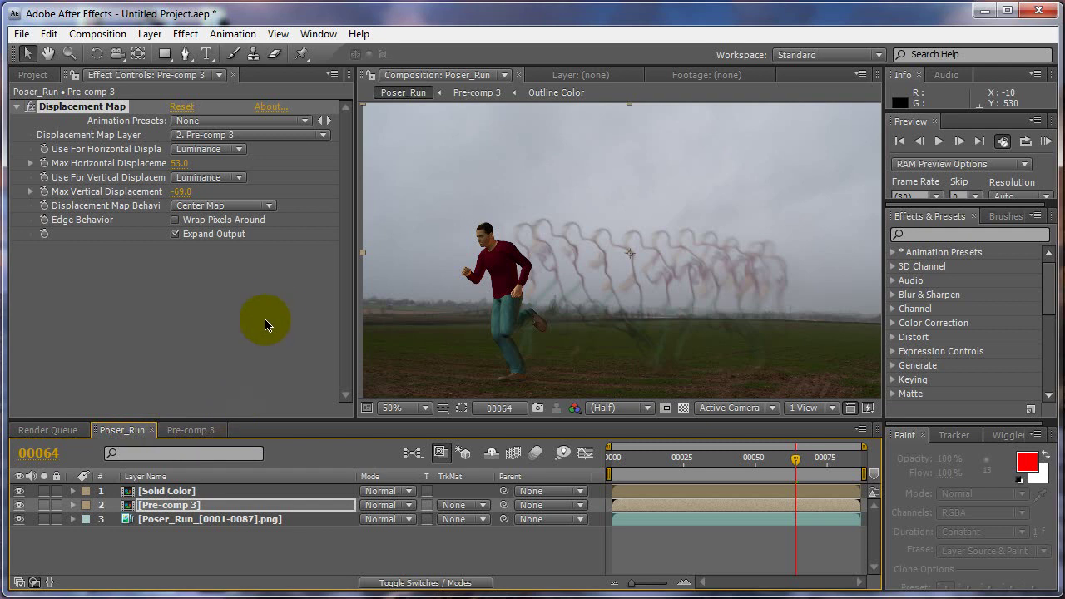
left_click(203, 430)
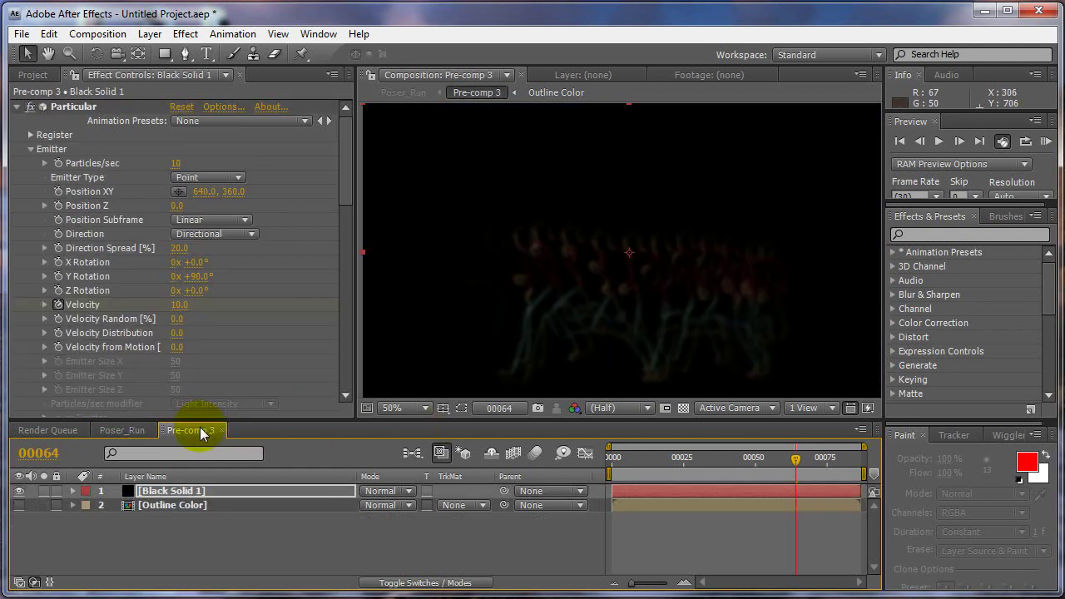
left_click(177, 161)
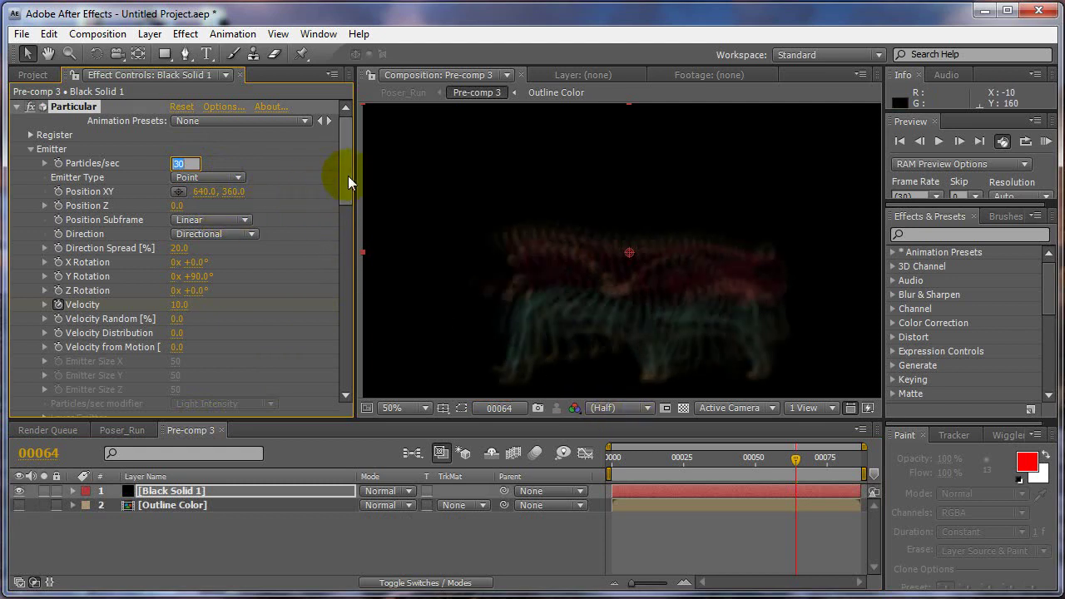
left_click_drag(347, 176, 352, 369)
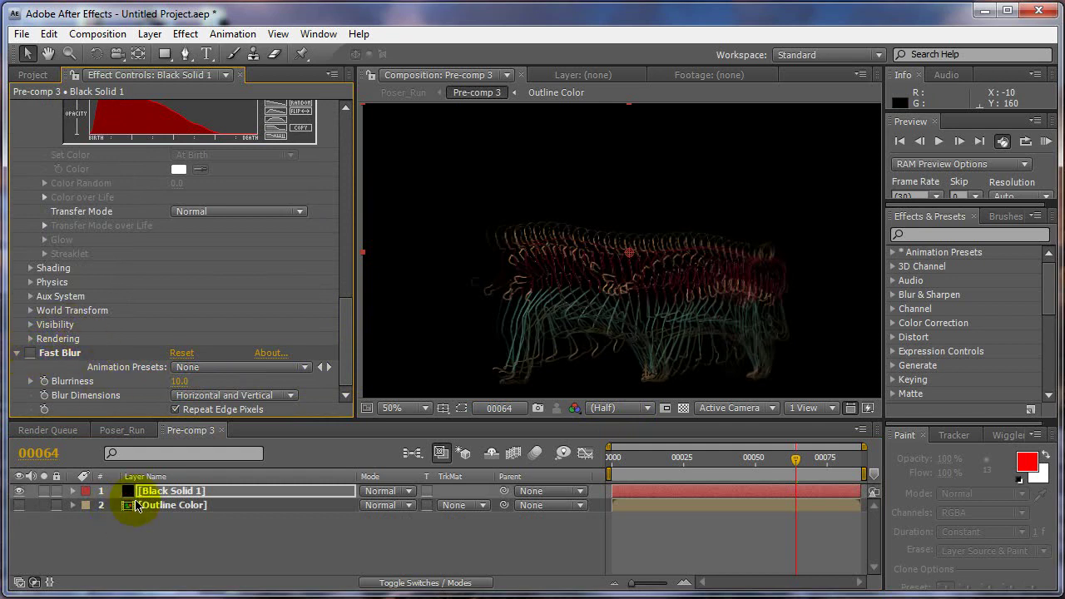
Add a CC Vector Blur effect to the Black Solid 1 particle layer
left_click(157, 492)
right_click(156, 492)
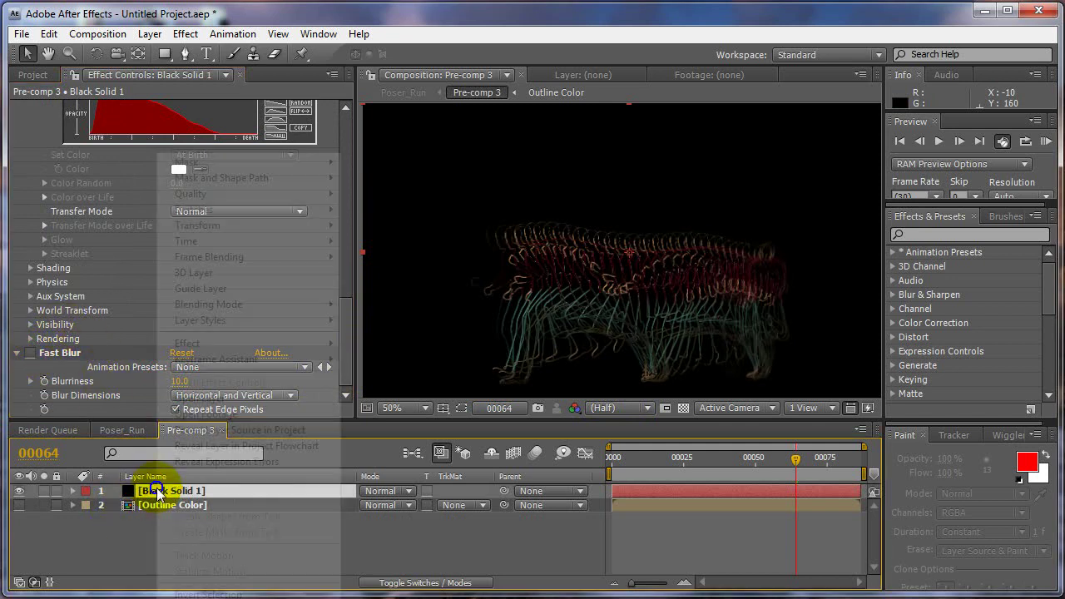
mouse_move(273, 346)
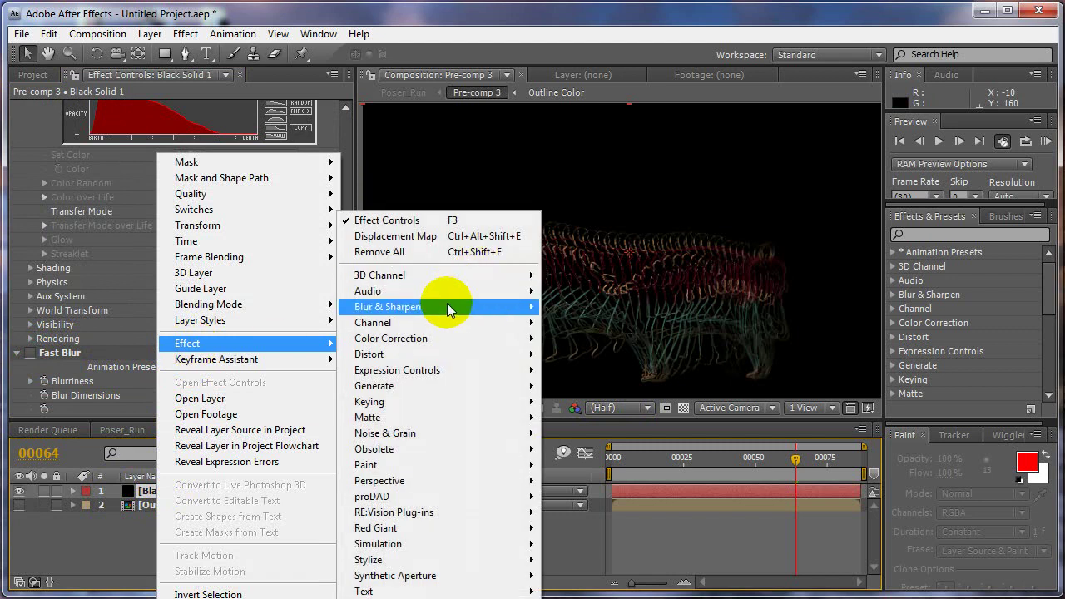
mouse_move(432, 310)
left_click(574, 370)
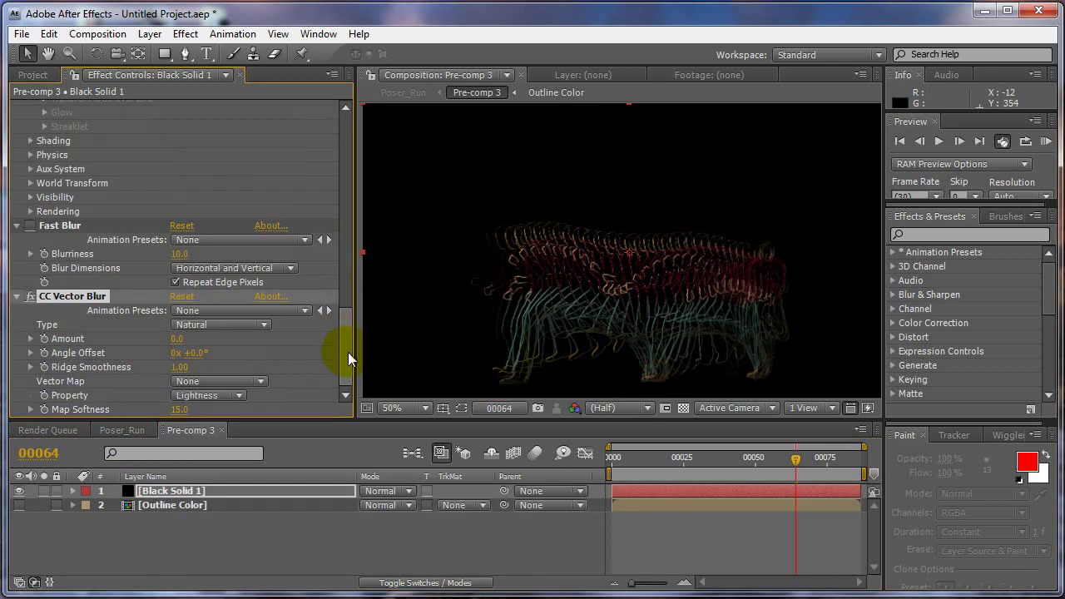
Set CC Vector Blur to Perpendicular on Alpha, Ridge Smoothness 0 and Amount 30
left_click(210, 325)
left_click(212, 360)
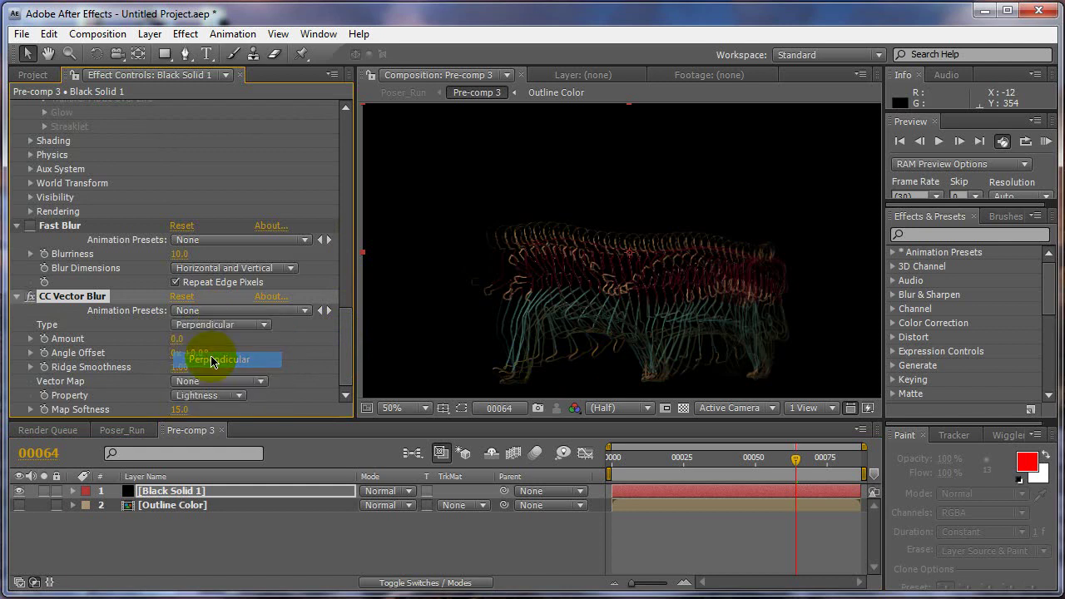
left_click(204, 395)
left_click(200, 366)
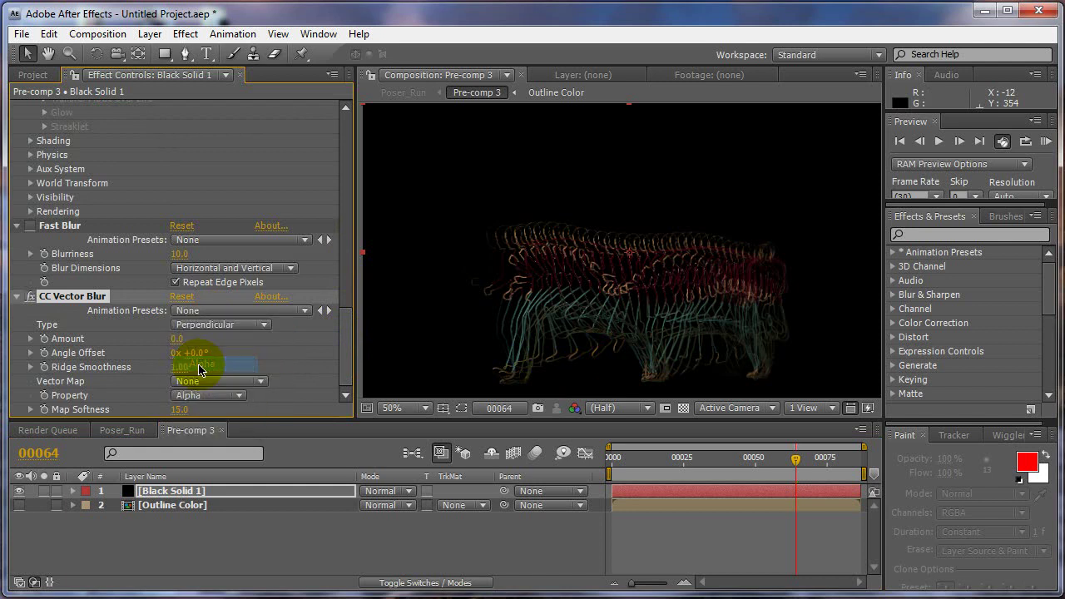
left_click_drag(179, 367, 18, 374)
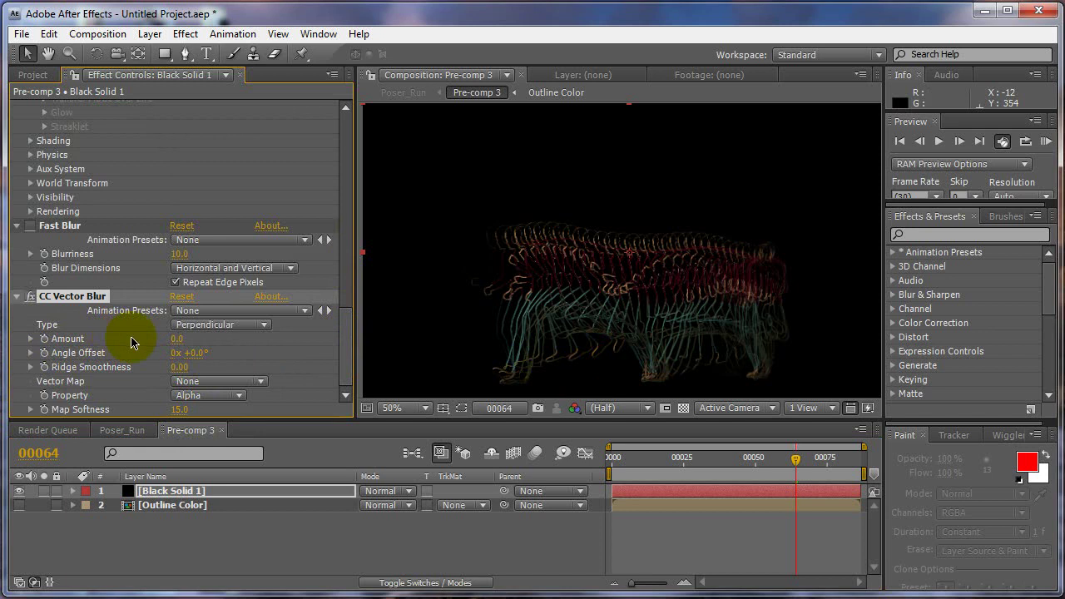
type("30")
key("Tab")
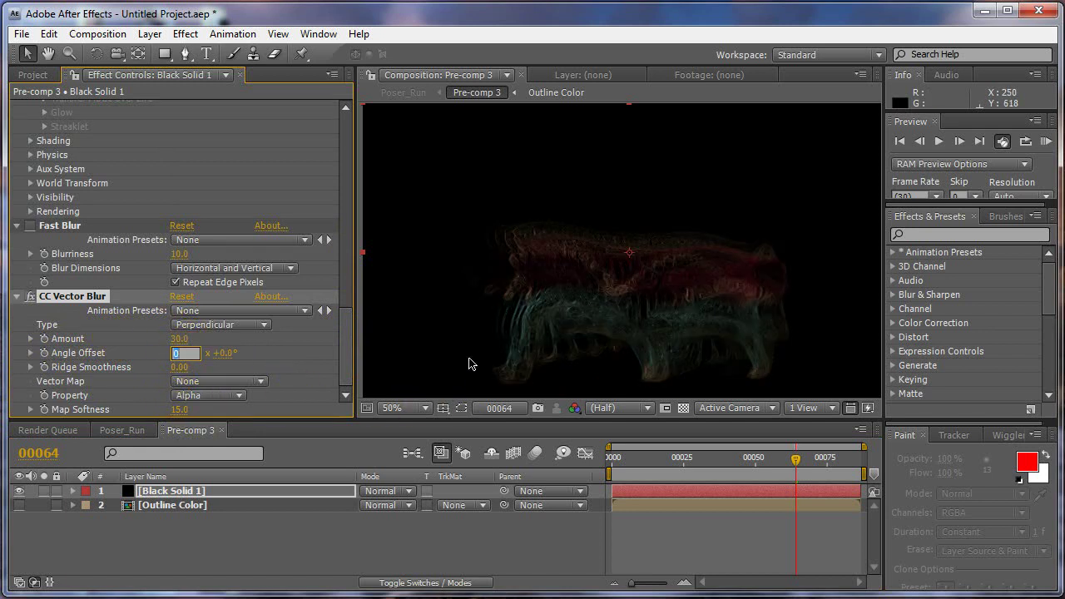
Keep Angle Offset at 0, adjust Amount to 16, and preview it in Poser_Run
left_click(184, 352)
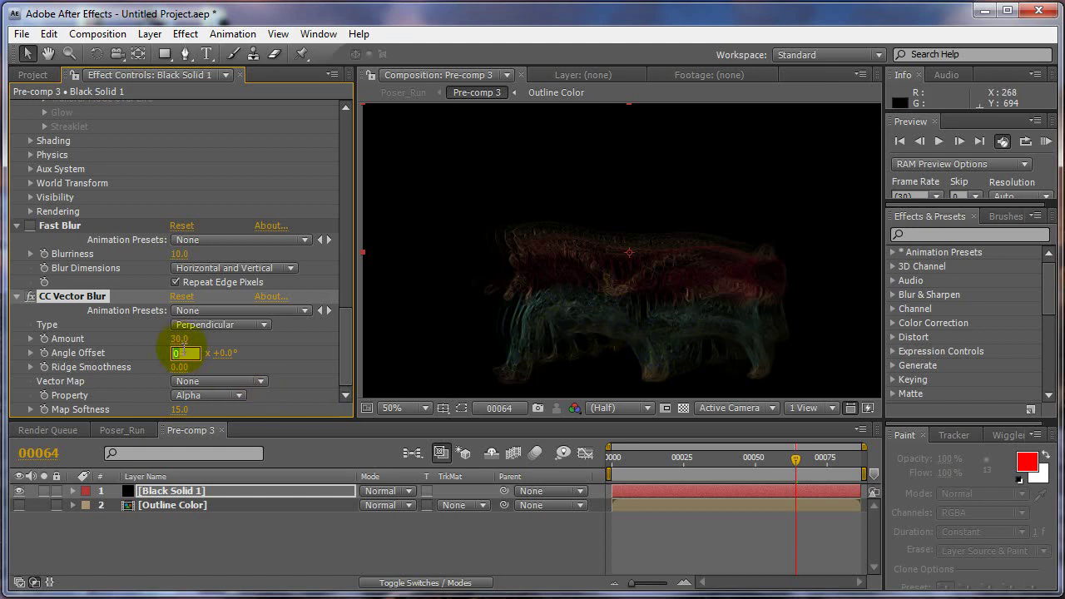
left_click(174, 340)
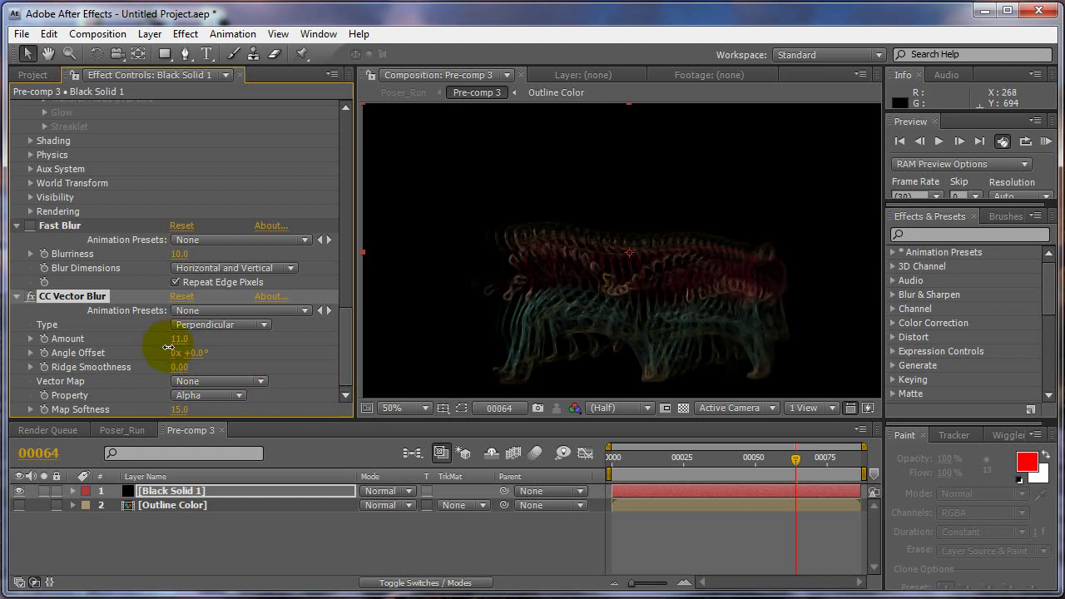
left_click_drag(168, 347, 176, 340)
left_click(123, 430)
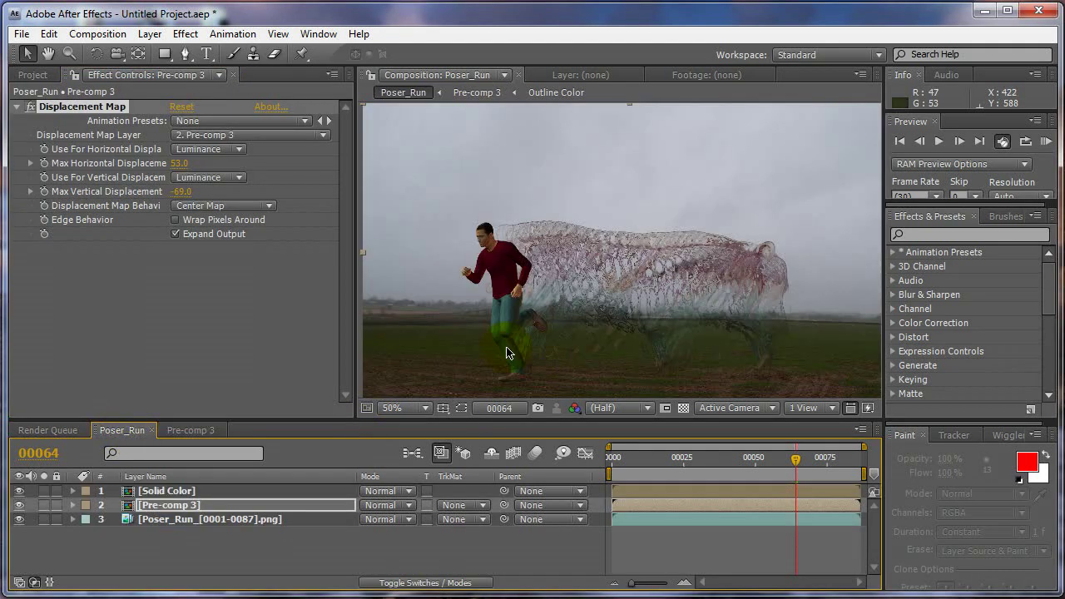
left_click(181, 434)
left_click_drag(342, 189, 338, 412)
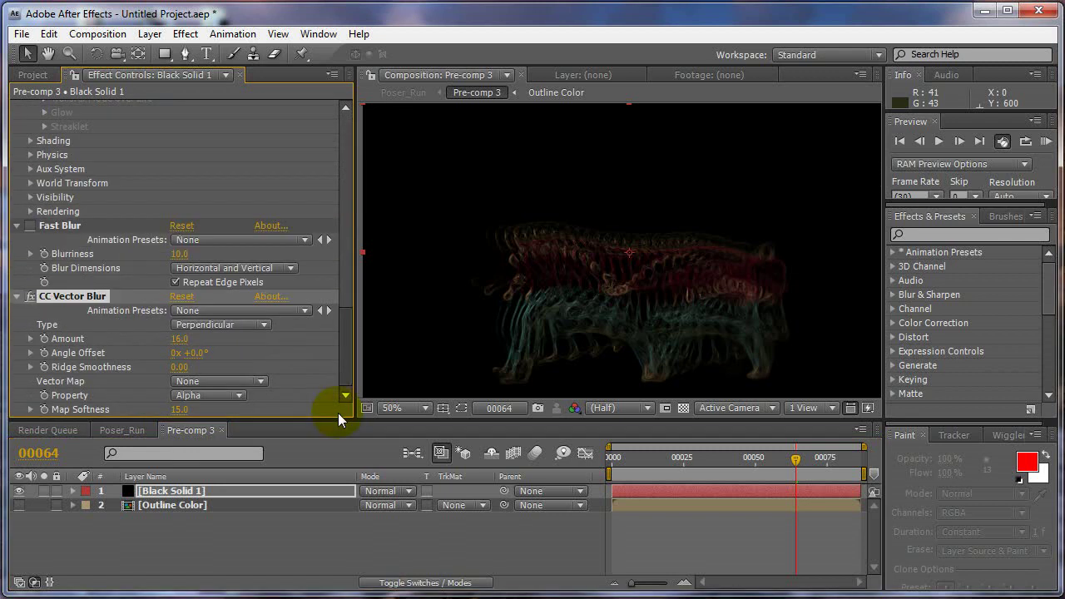
Turn Fast Blur back on with a Blurriness of 2
left_click(31, 226)
type("2")
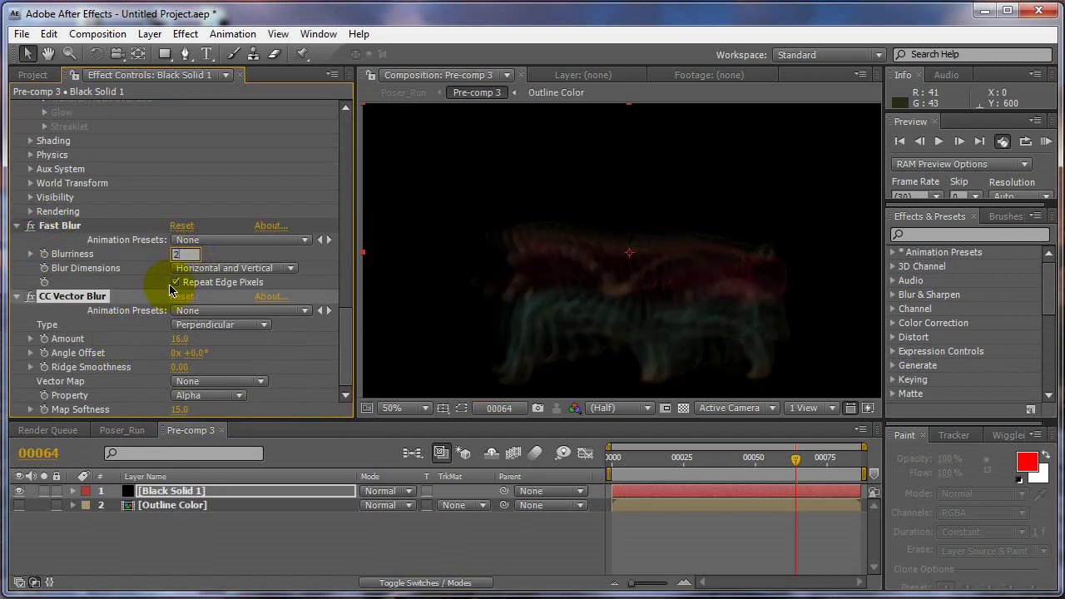
key("Tab")
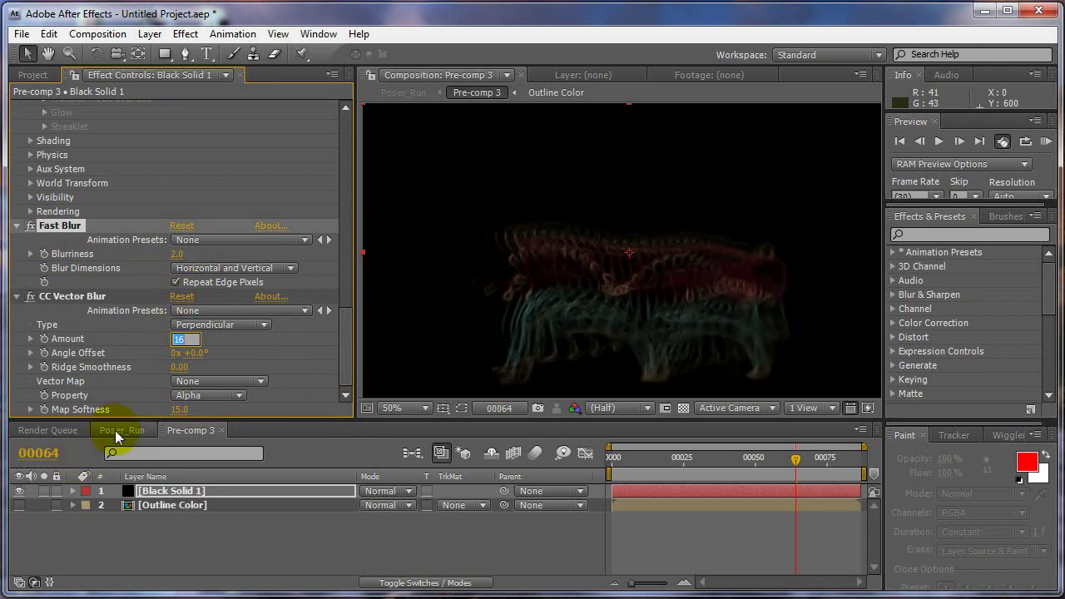
In Poser_Run, set Max Horizontal Displacement to 20 and Vertical to -18, then check an earlier frame
left_click(122, 430)
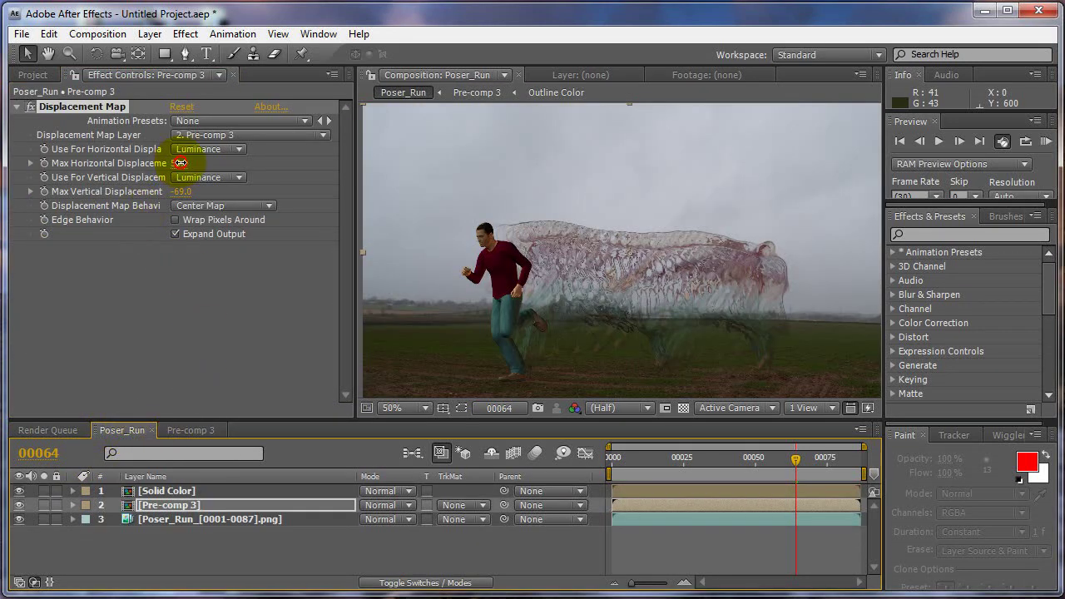
left_click_drag(177, 163, 243, 211)
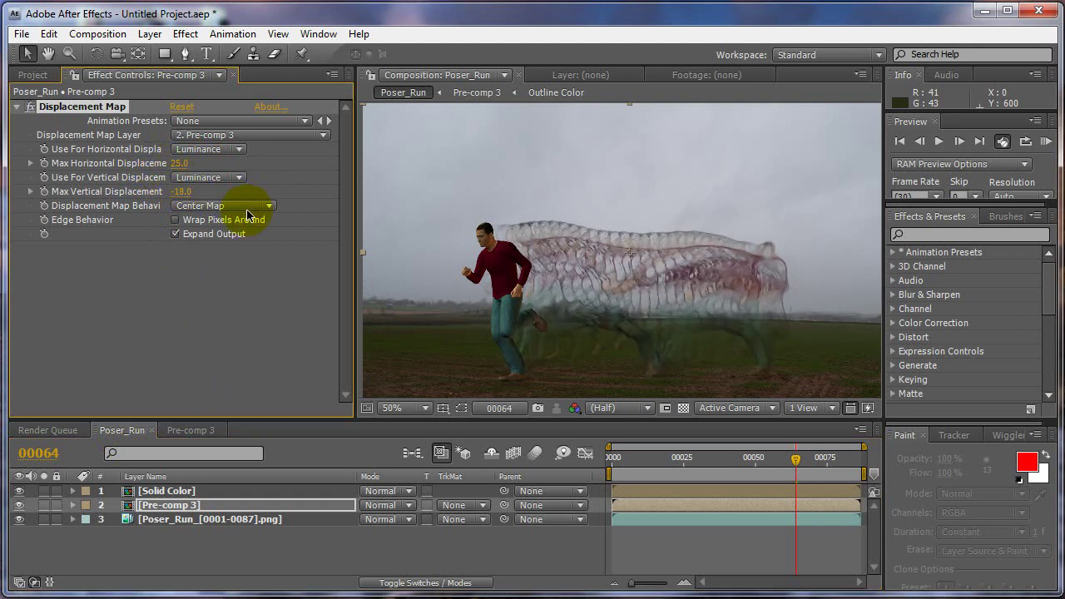
mouse_move(181, 163)
left_mouse_down()
mouse_move(191, 166)
mouse_move(182, 169)
left_mouse_up()
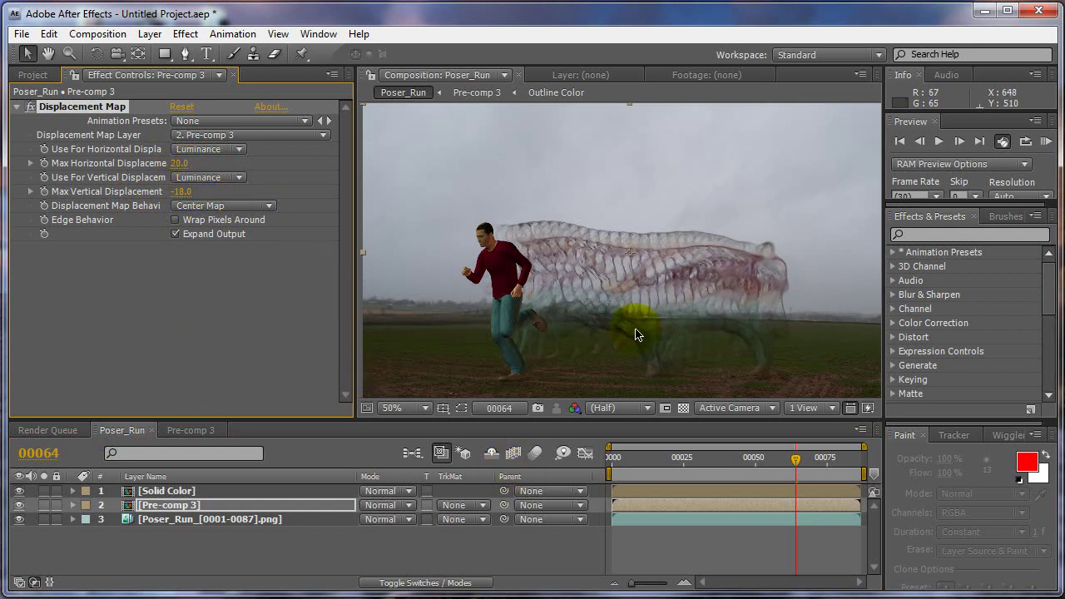
left_click_drag(669, 459, 776, 464)
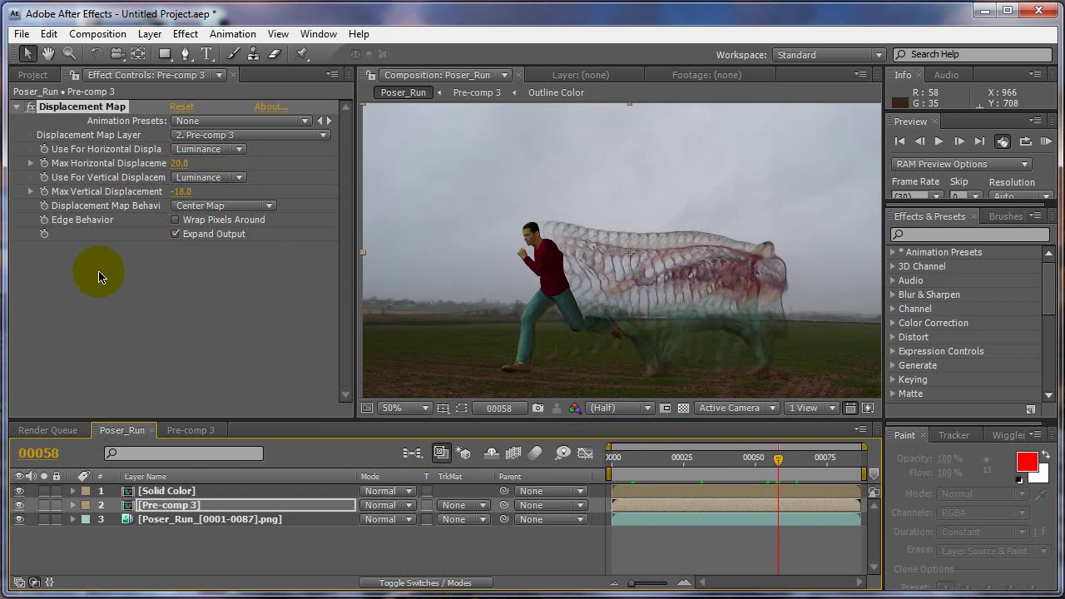
Add a Stylize > Glow effect to Pre-comp 3 from the Effect Controls menu
right_click(114, 327)
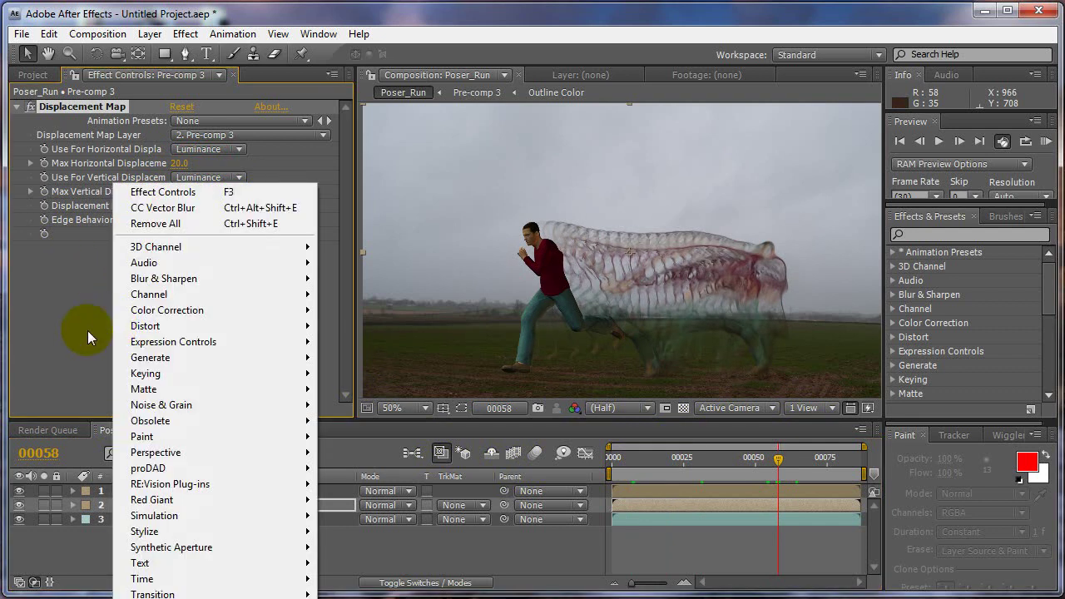
left_click(87, 330)
right_click(86, 332)
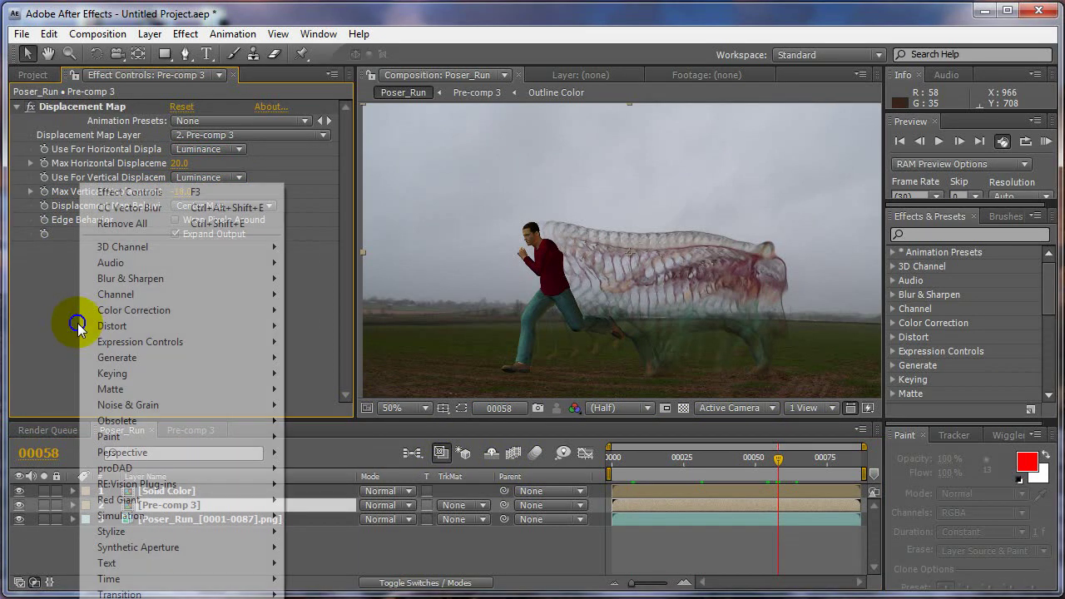
mouse_move(150, 535)
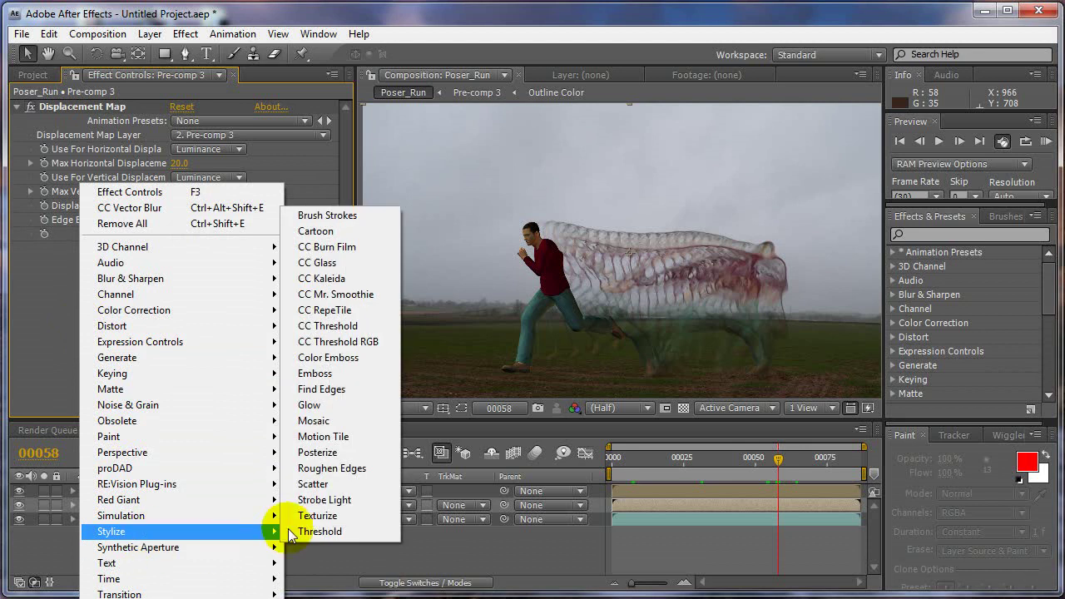
left_click(329, 405)
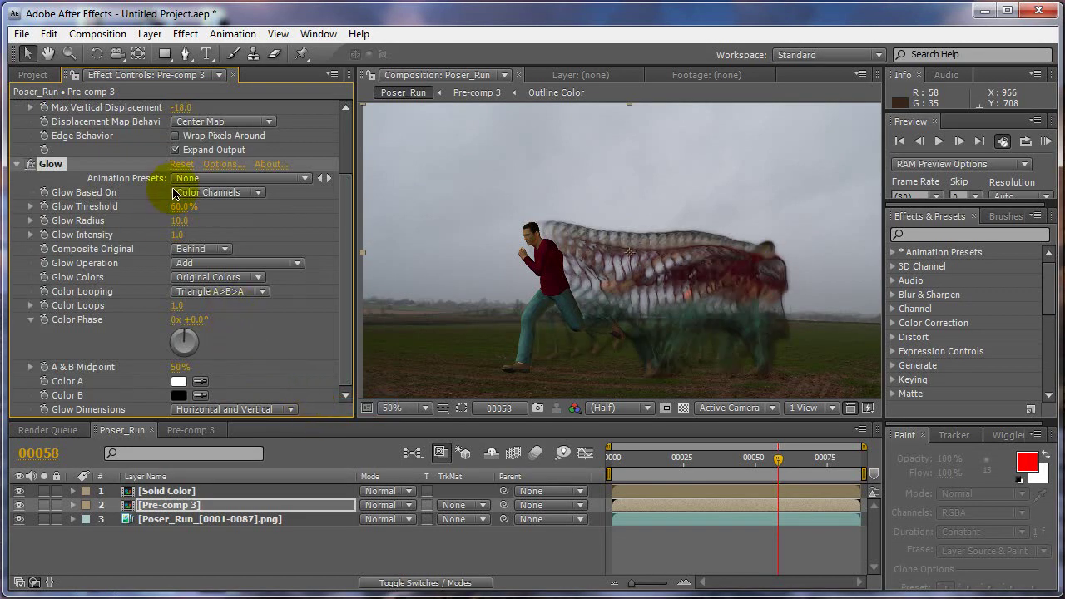
Set Glow Radius to 0, Glow Intensity to 0.3 and Glow Threshold to 17.3%
left_click_drag(179, 207, 43, 218)
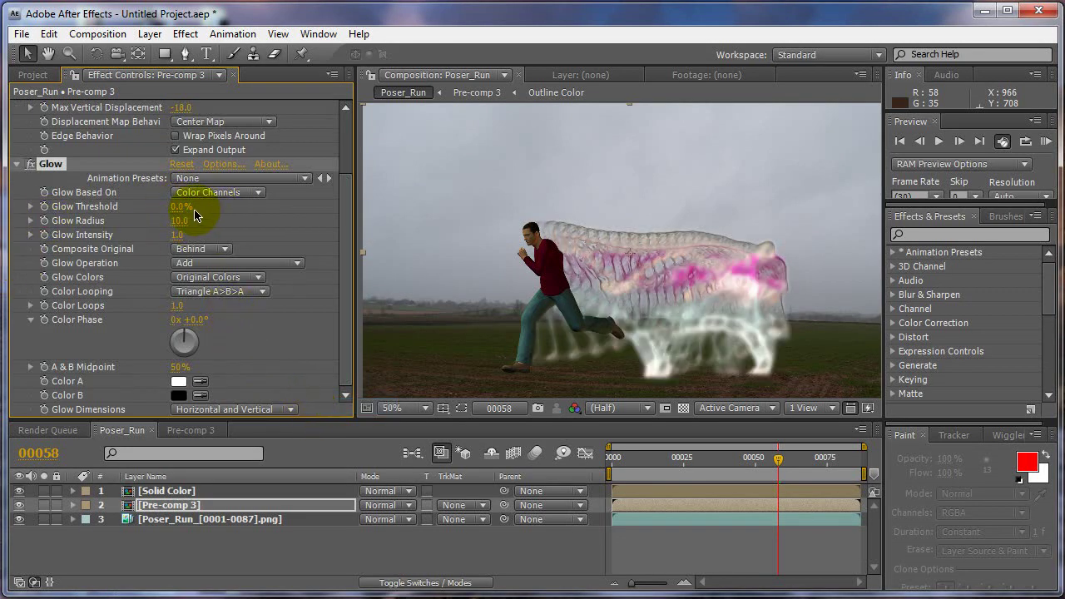
left_click_drag(179, 221, 30, 244)
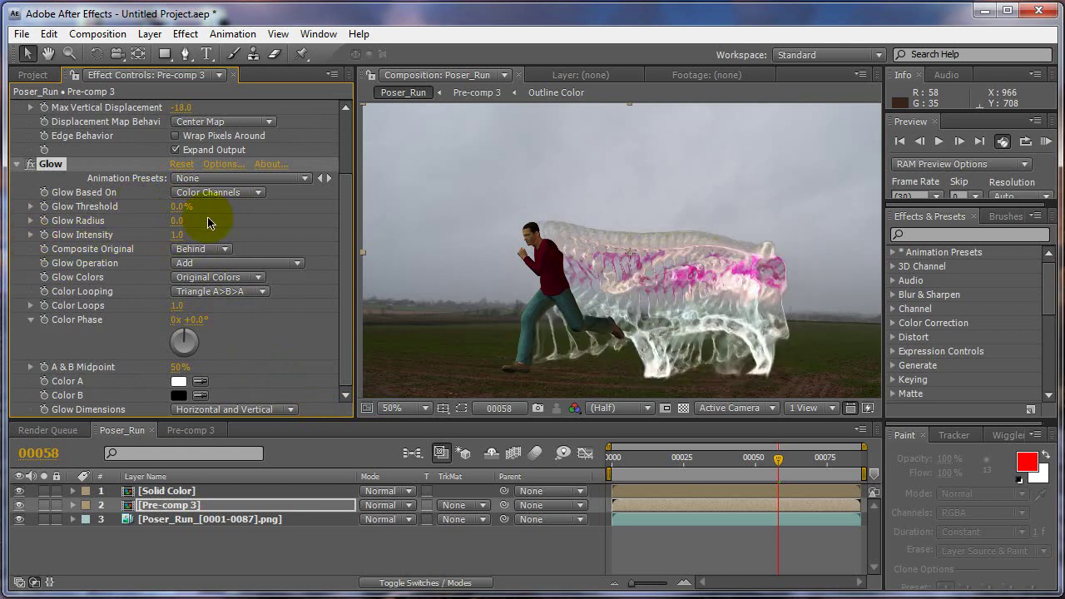
left_click_drag(178, 236, 317, 234)
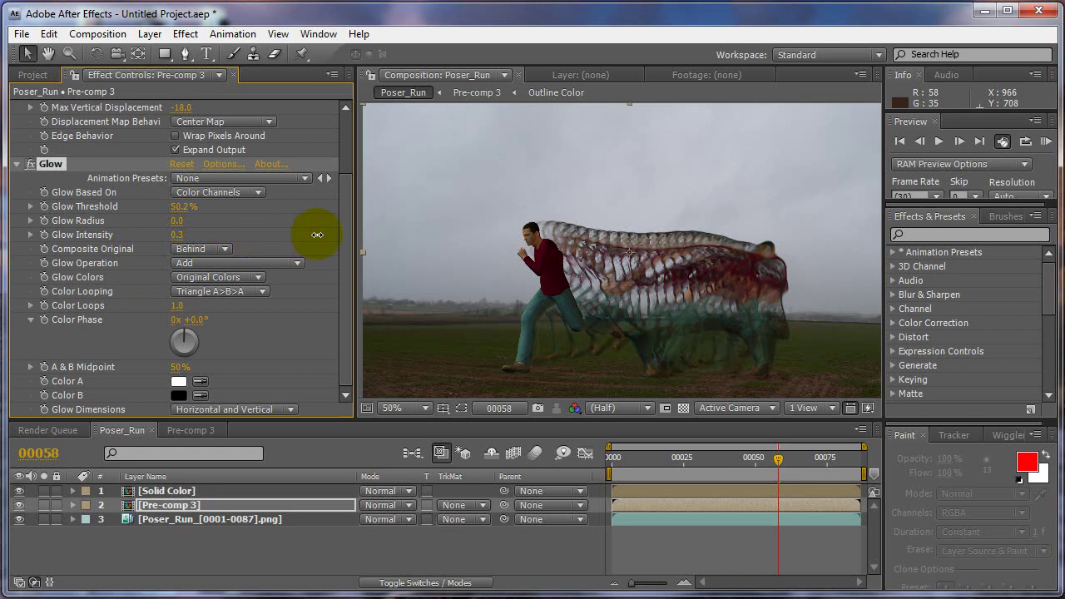
left_click_drag(186, 238, 122, 248)
left_click_drag(184, 208, 129, 236)
Blend Pre-comp 3 in Overlay mode, dropping Glow Threshold toward 0% and Radius to 0.0
left_click(381, 506)
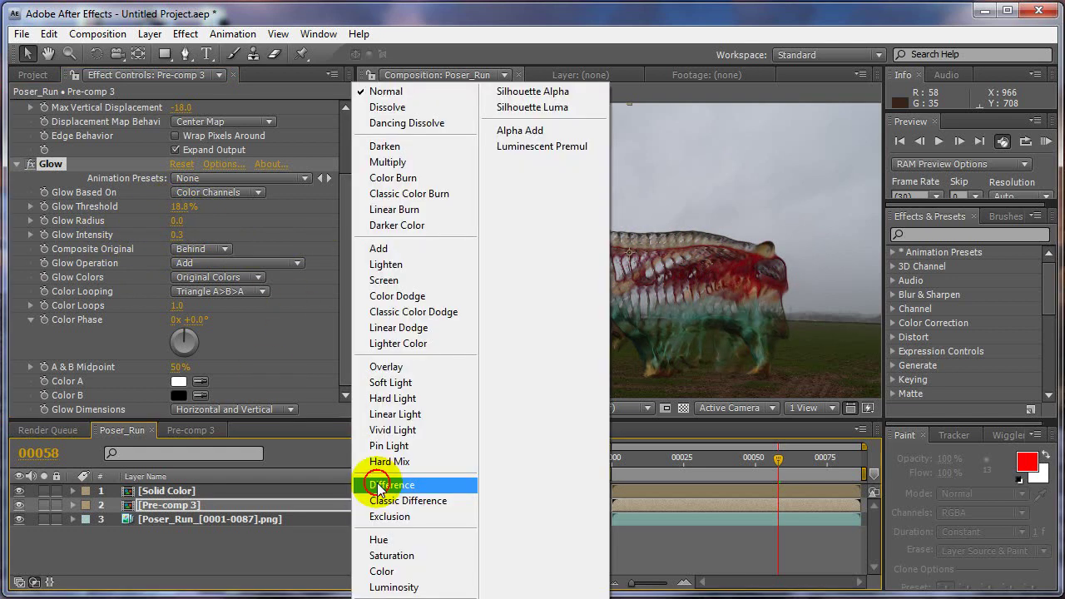
left_click(388, 367)
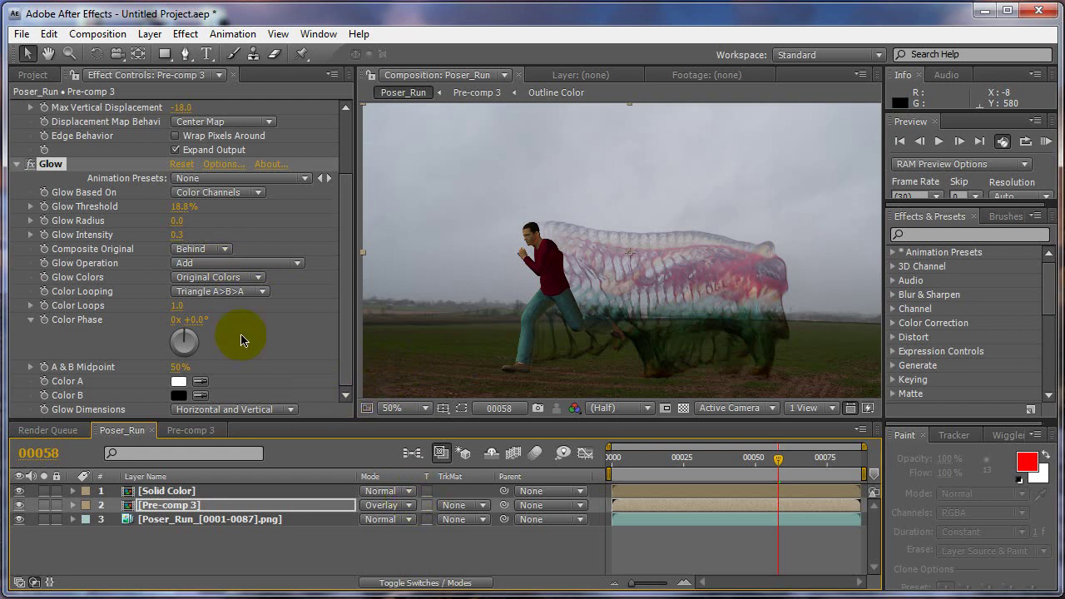
mouse_move(178, 235)
left_mouse_down()
mouse_move(193, 233)
mouse_move(185, 244)
left_mouse_up()
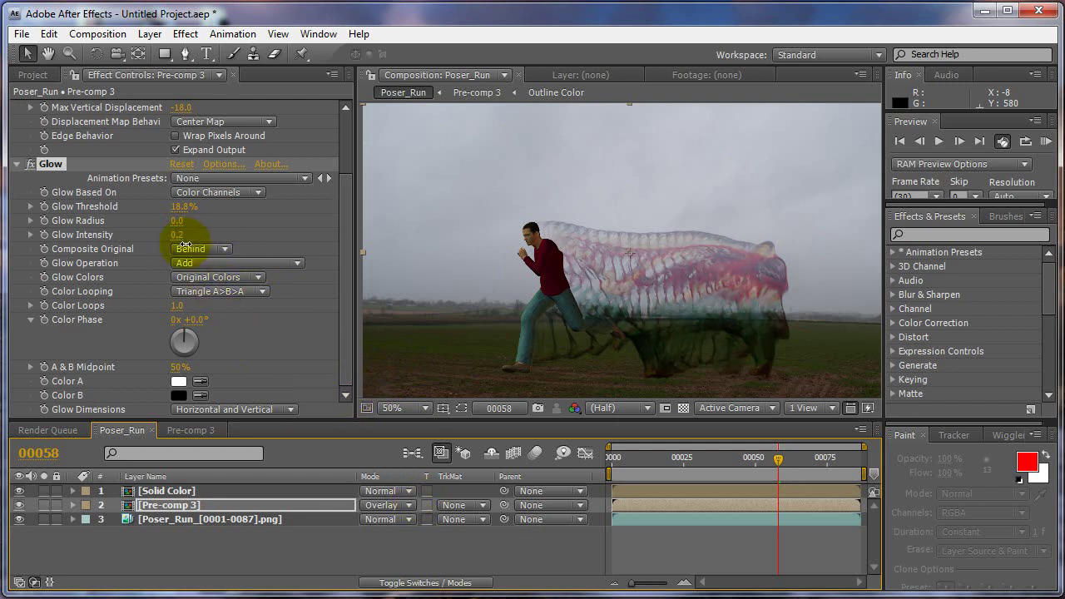
left_click_drag(178, 206, 17, 229)
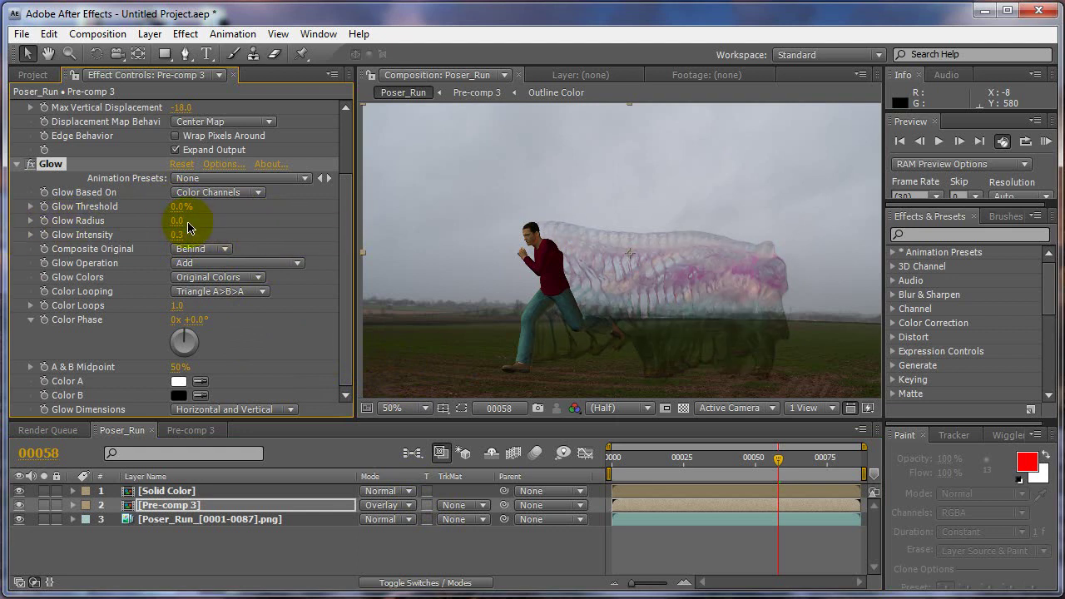
left_click_drag(180, 220, 157, 227)
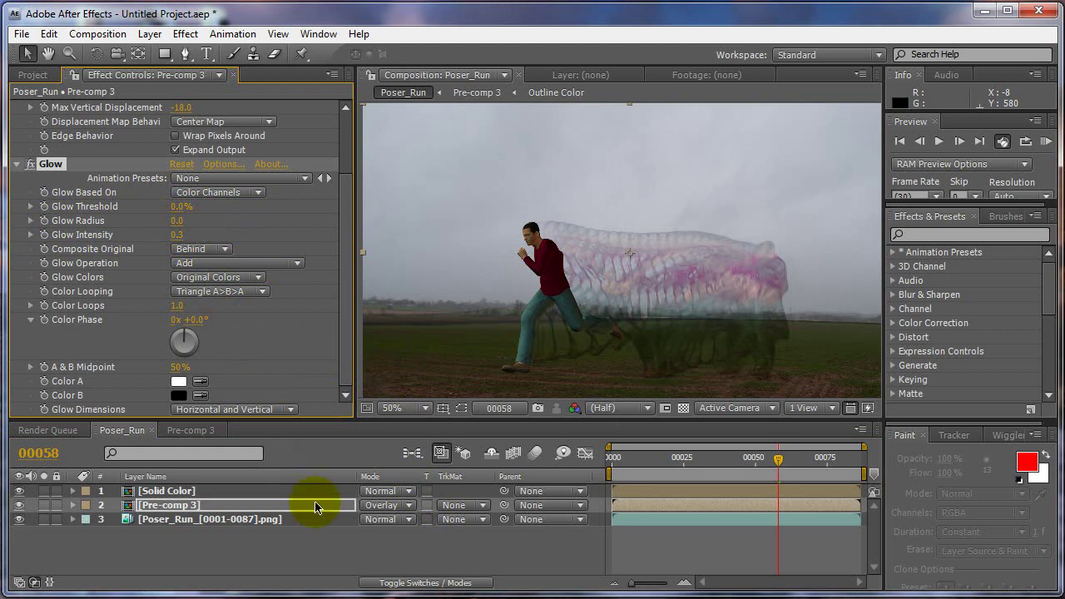
Try Lighten, then settle on Screen blending for Pre-comp 3 with Glow Intensity 0.4
left_click(364, 505)
left_click(428, 266)
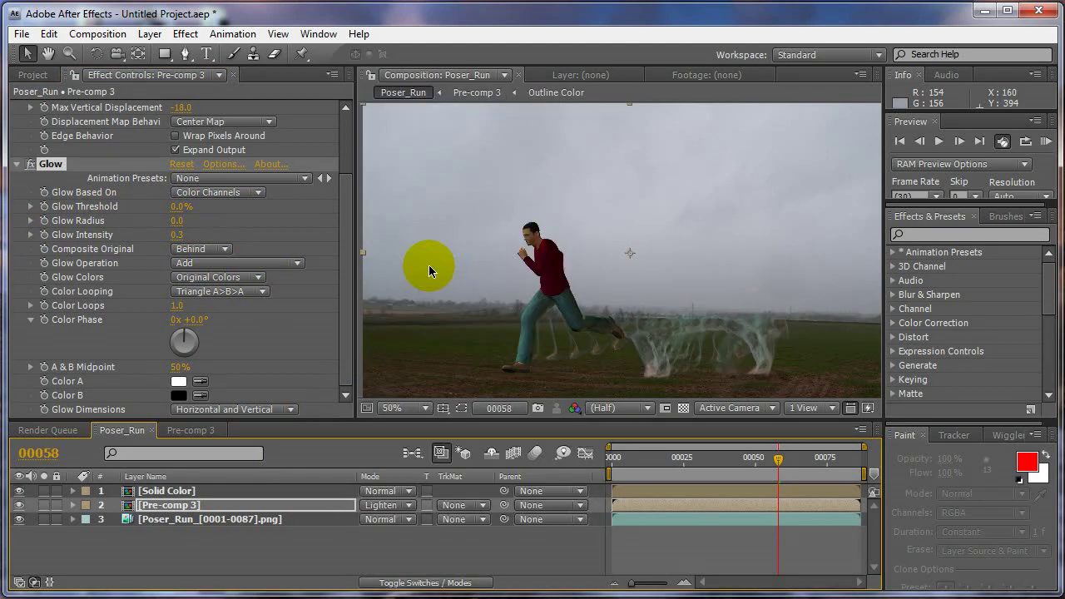
mouse_move(177, 206)
left_mouse_down()
mouse_move(202, 208)
mouse_move(191, 209)
mouse_move(190, 240)
mouse_move(337, 239)
mouse_move(202, 248)
mouse_move(215, 226)
mouse_move(184, 234)
mouse_move(214, 209)
mouse_move(175, 209)
left_mouse_up()
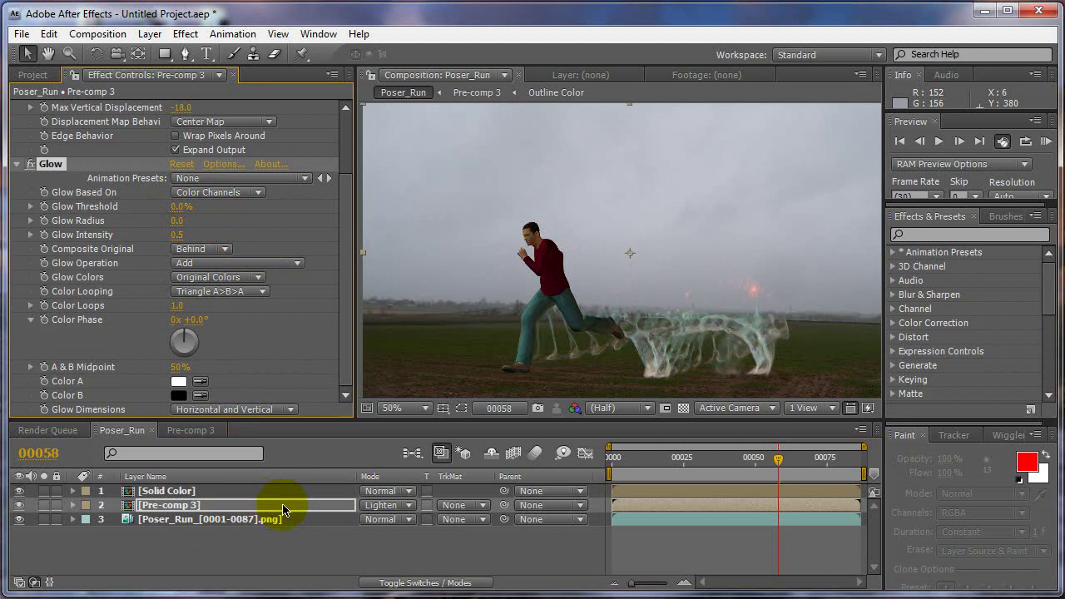
left_click(383, 505)
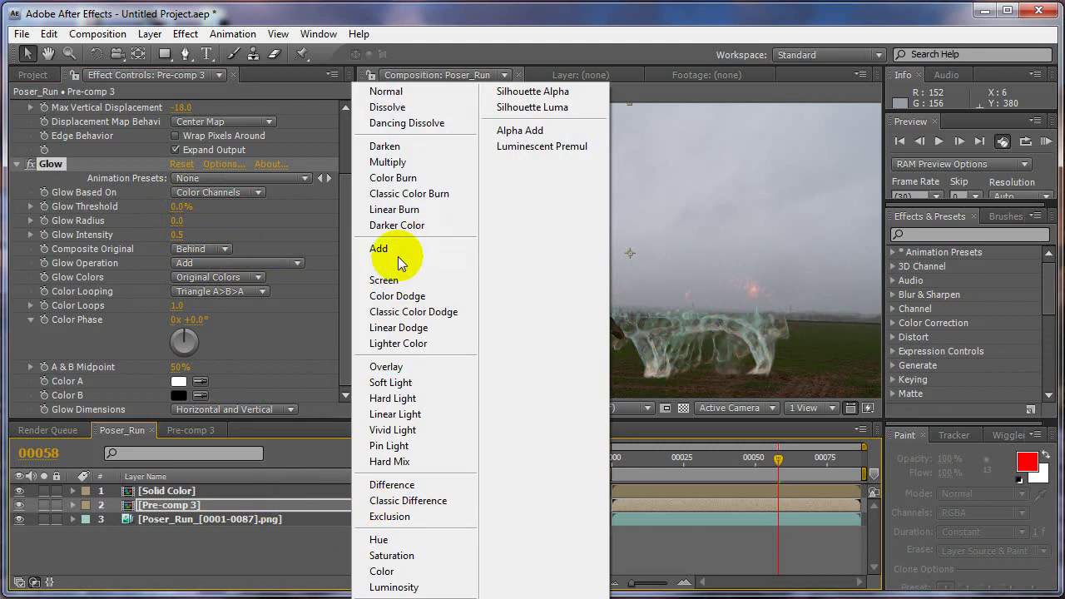
left_click(389, 279)
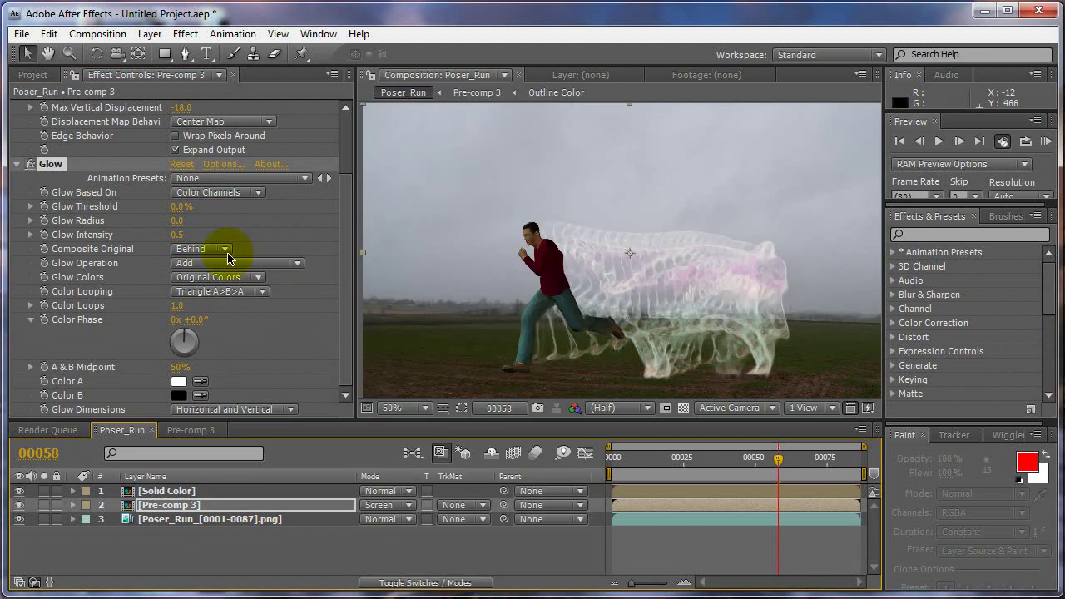
mouse_move(178, 233)
left_mouse_down()
mouse_move(197, 230)
mouse_move(159, 231)
mouse_move(168, 233)
left_mouse_up()
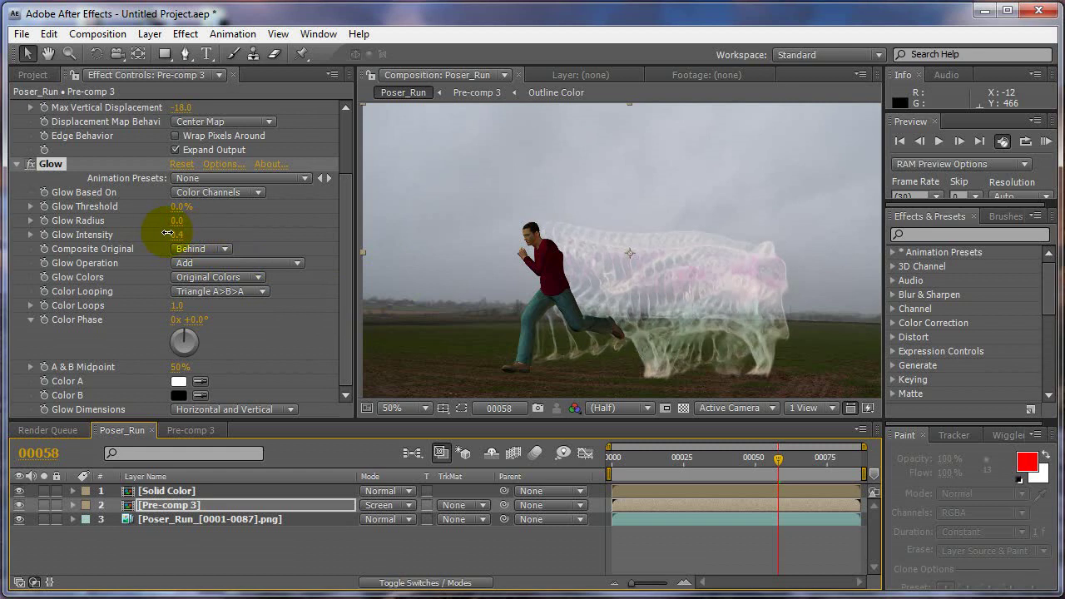
Duplicate the Pre-comp 3 layer with Edit > Duplicate
left_click(166, 505)
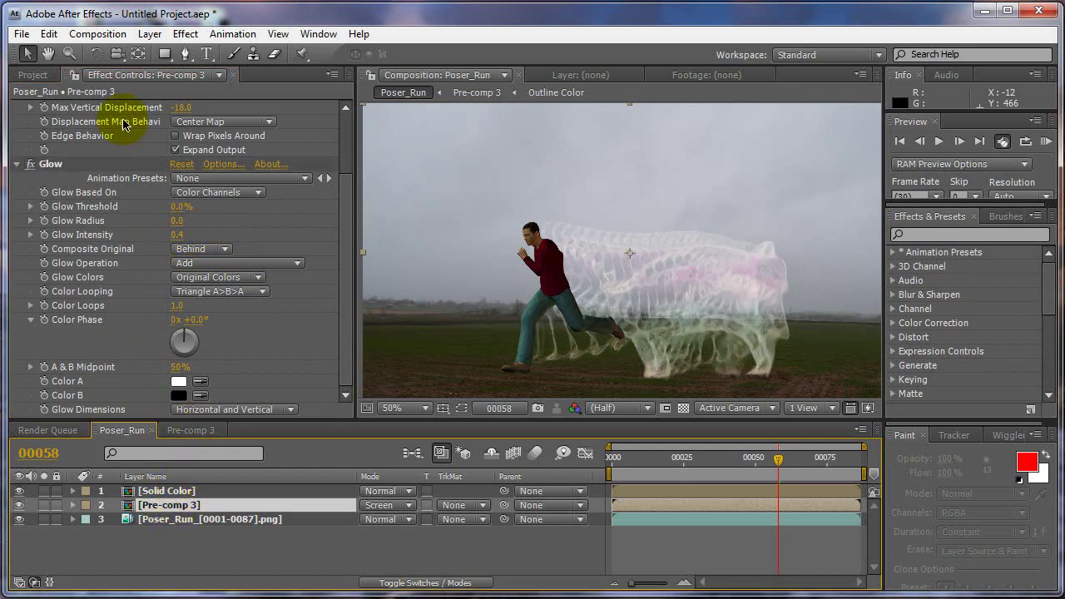
left_click(48, 33)
left_click(70, 191)
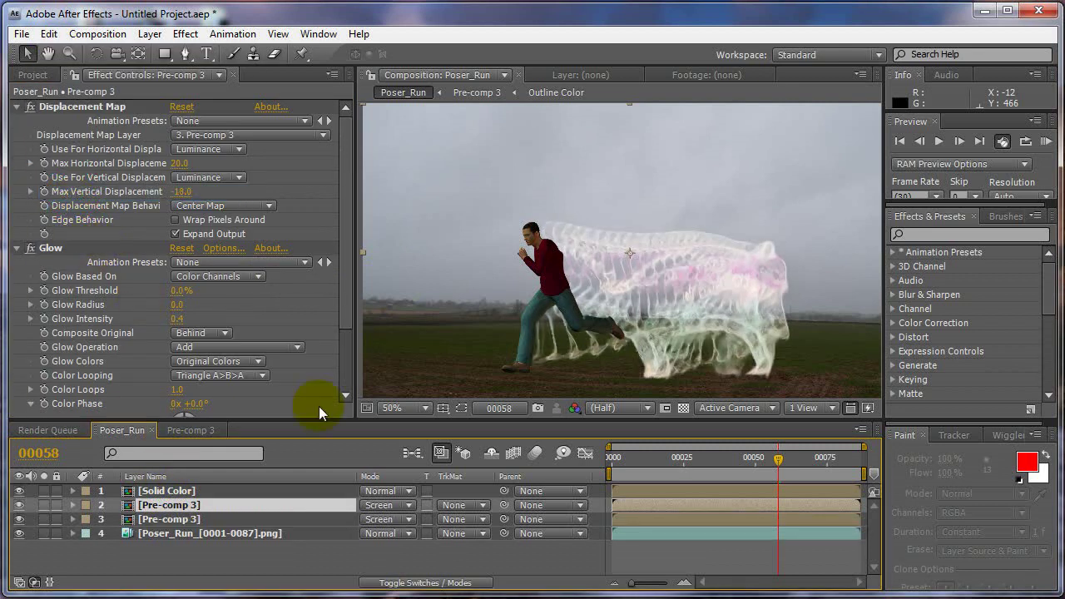
left_click(398, 505)
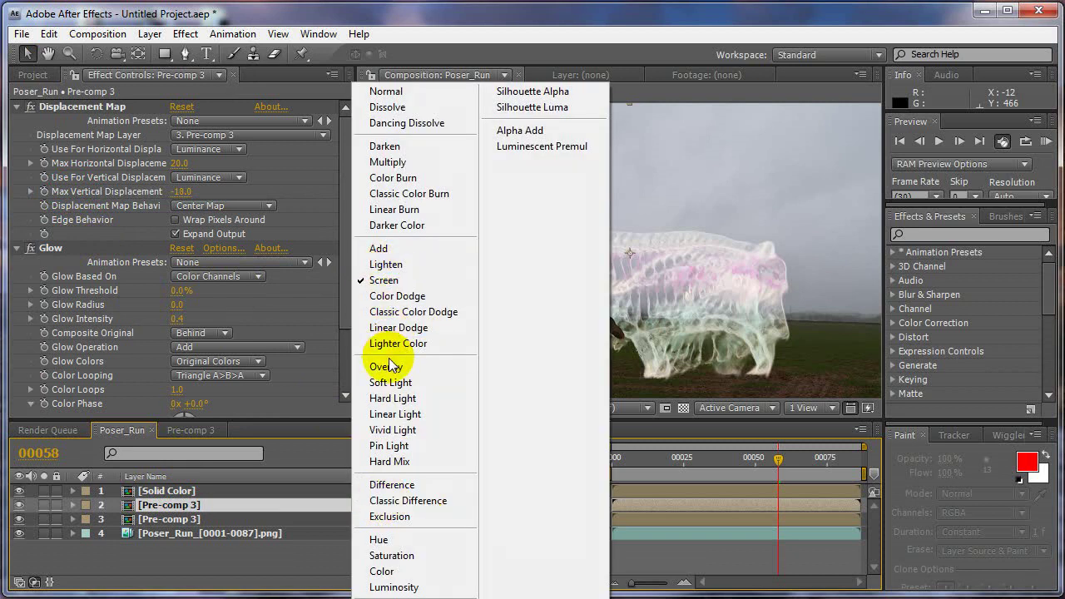